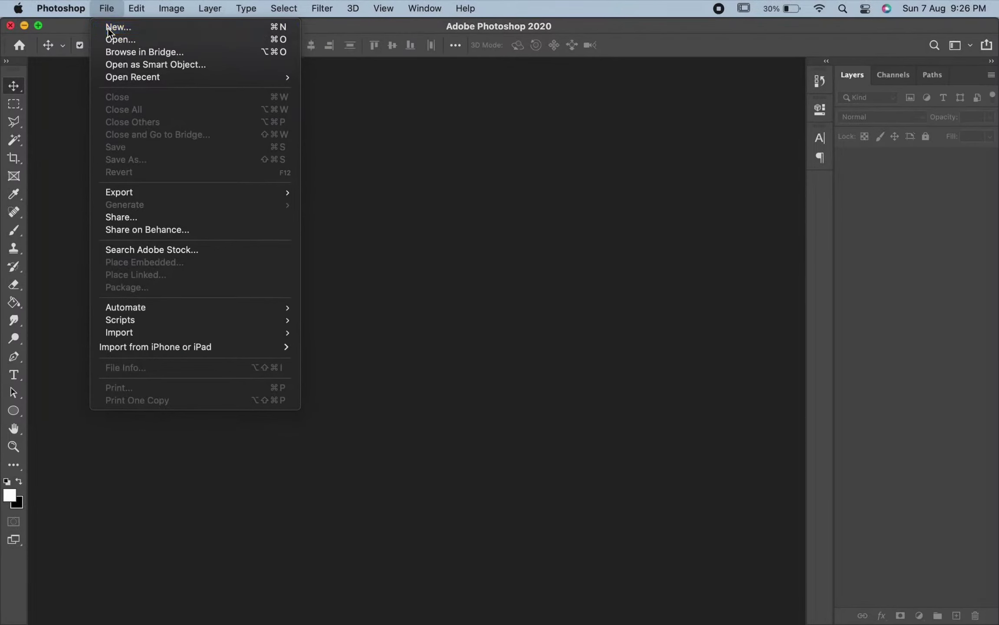
# Create a 1080×1080 px document and cover it with a black (#000000) solid colour fill layer.
pyautogui.click(106, 27)
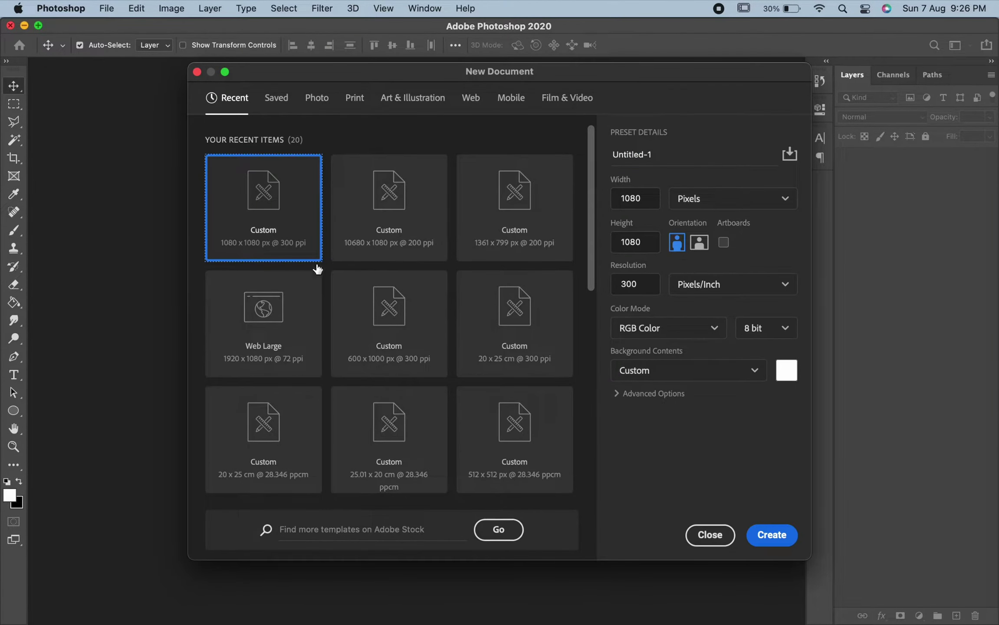
pyautogui.click(777, 537)
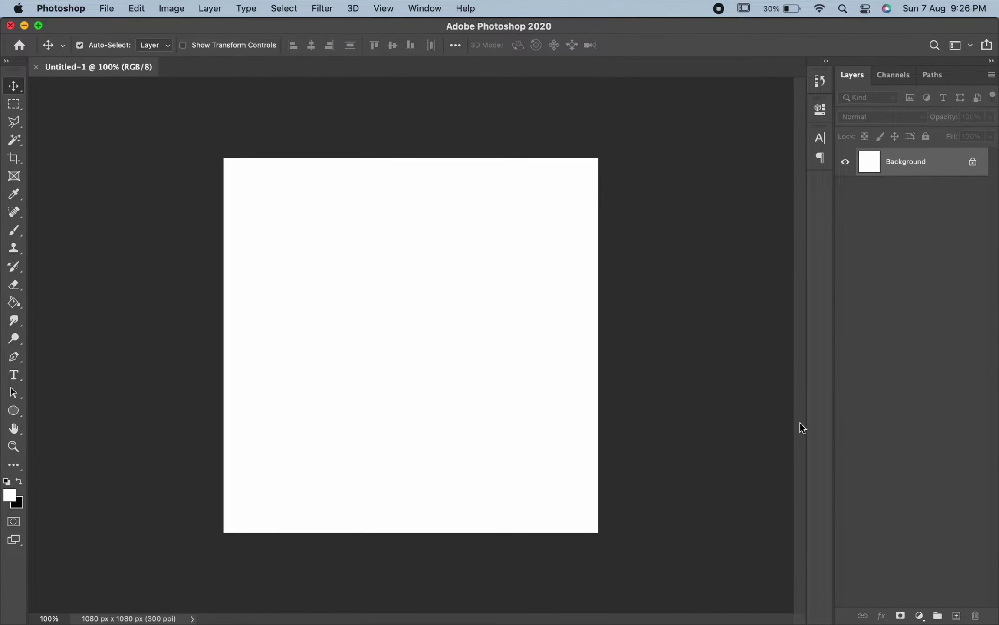
pyautogui.click(919, 614)
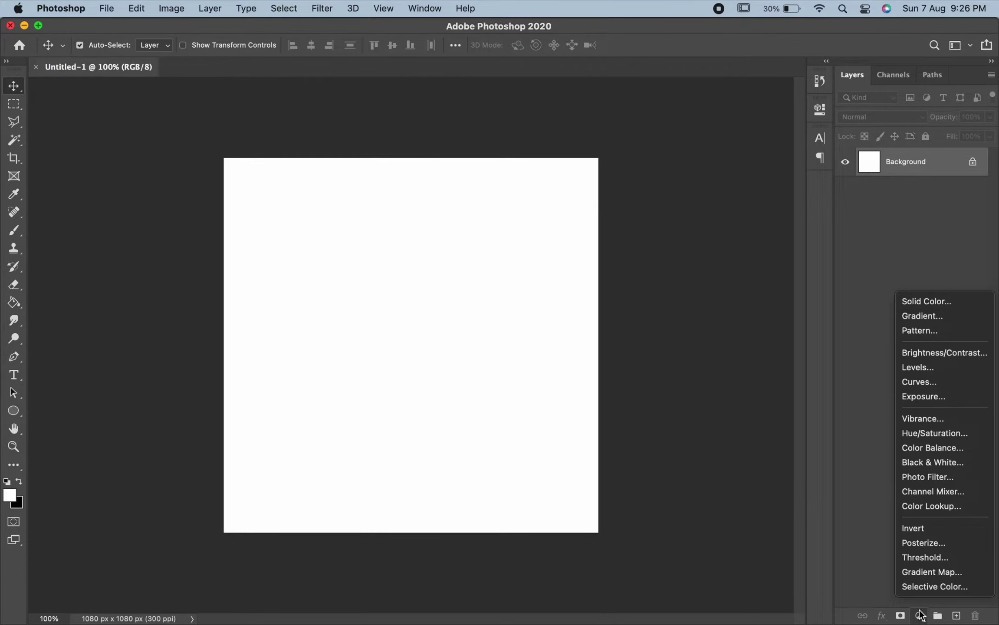
pyautogui.click(920, 301)
pyautogui.moveTo(503, 415); pyautogui.dragTo(460, 515)
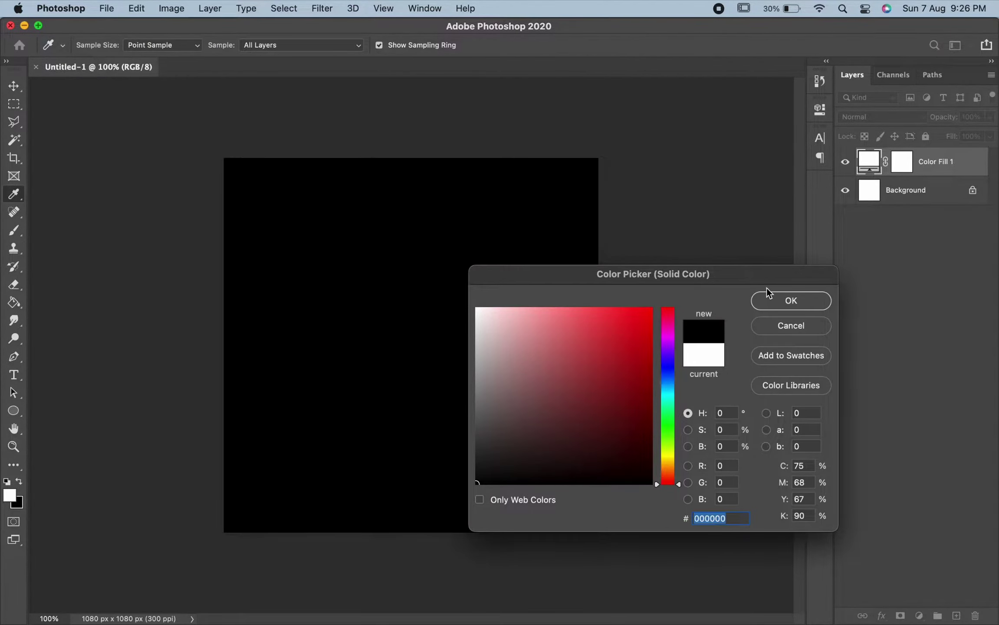
pyautogui.click(790, 306)
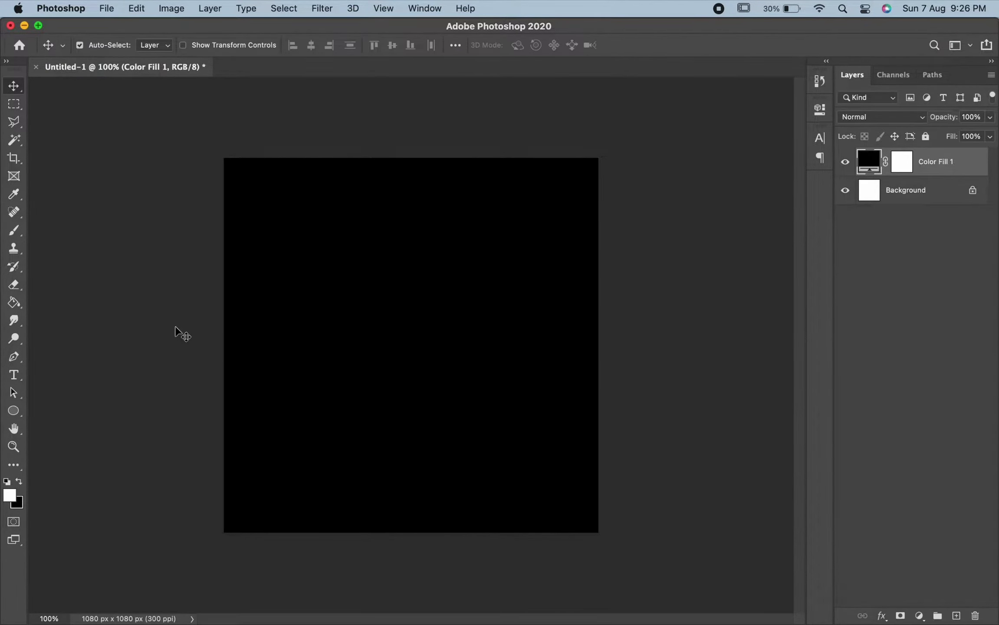
pyautogui.click(13, 375)
pyautogui.click(207, 49)
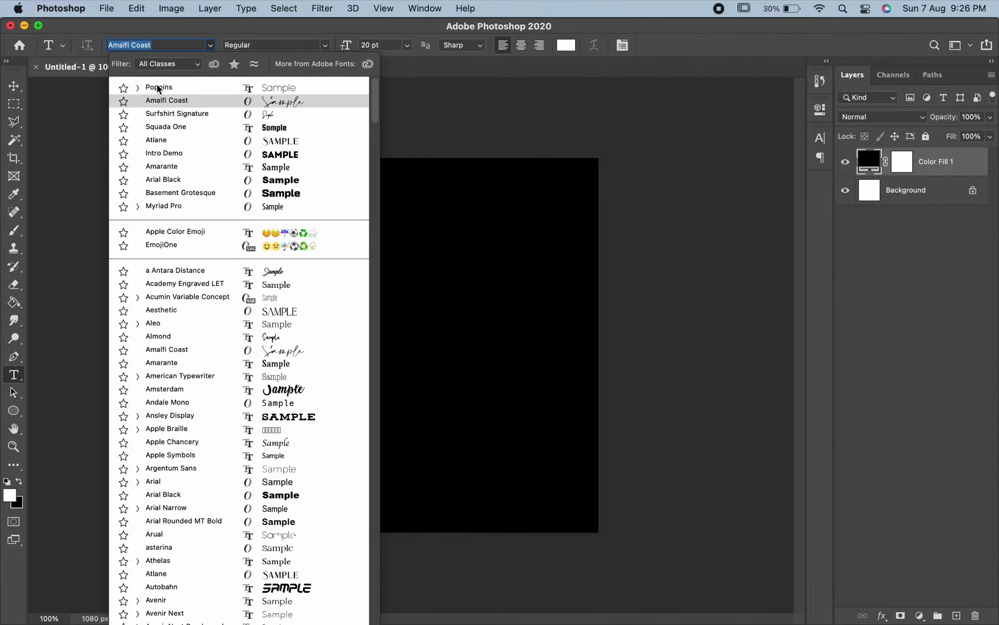
pyautogui.click(198, 99)
pyautogui.click(291, 307)
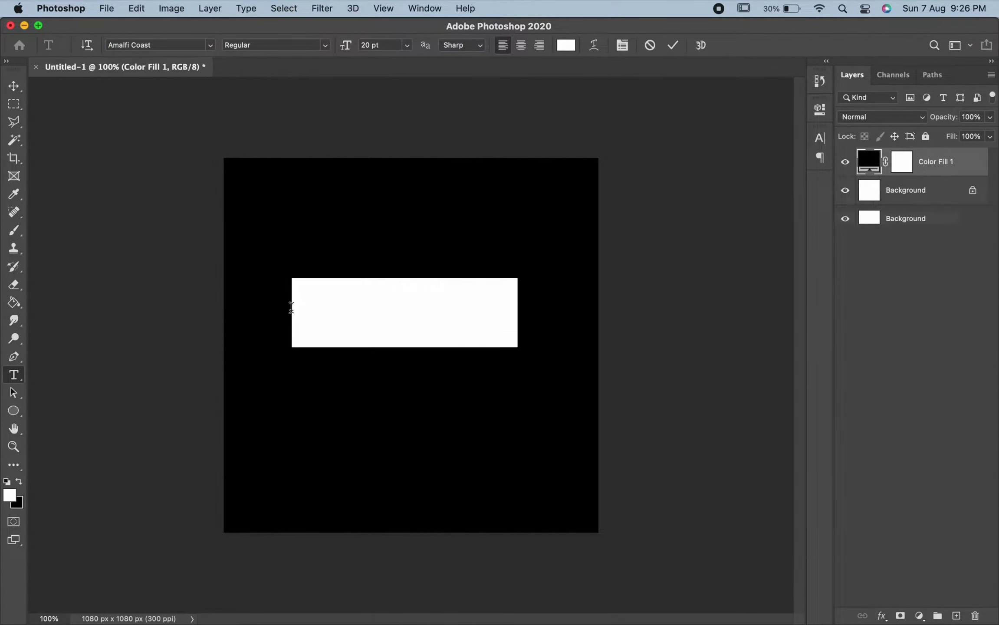
pyautogui.write('Ste')
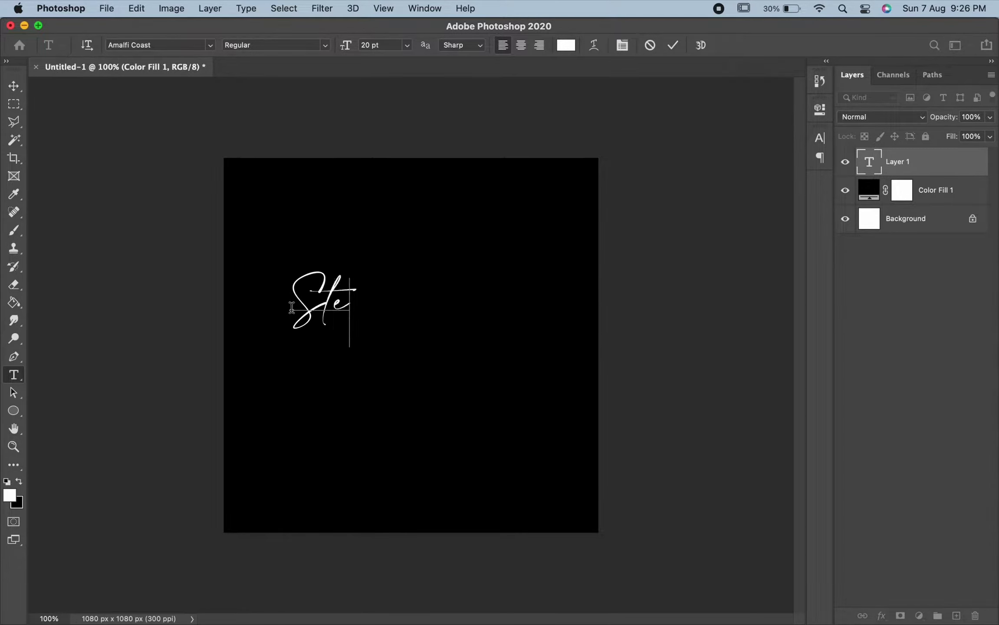
pyautogui.write('phen')
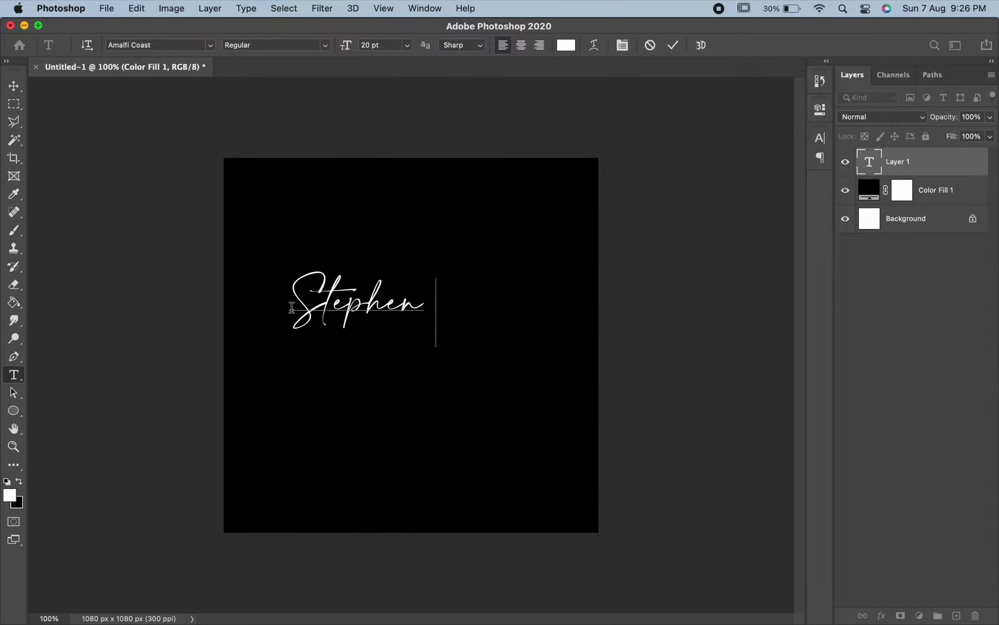
pyautogui.write(' James')
pyautogui.click(13, 86)
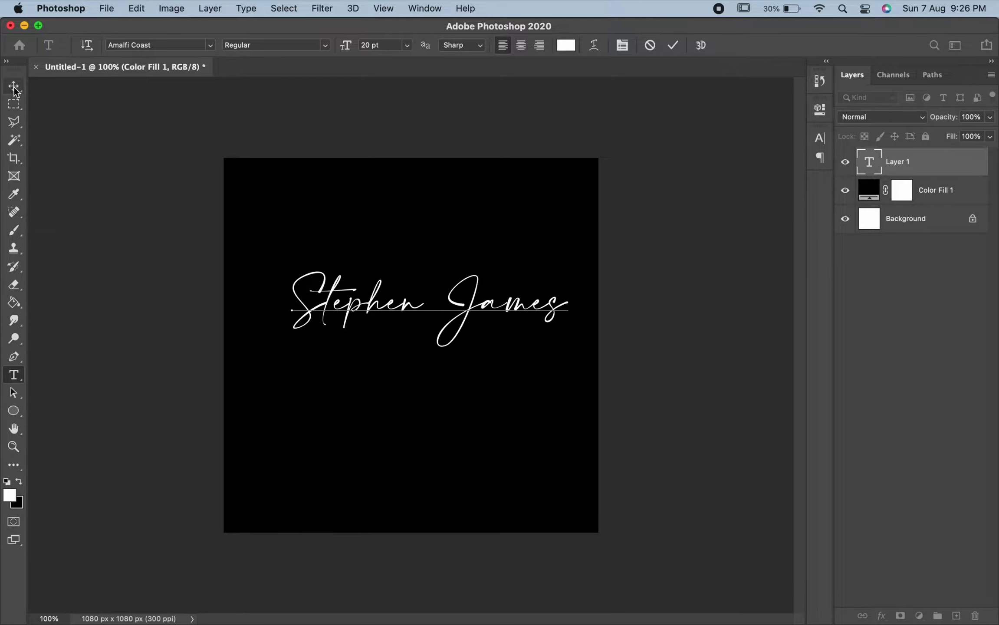
# Centre the name horizontally and vertically on the canvas, then deselect.
pyautogui.press('super+a')
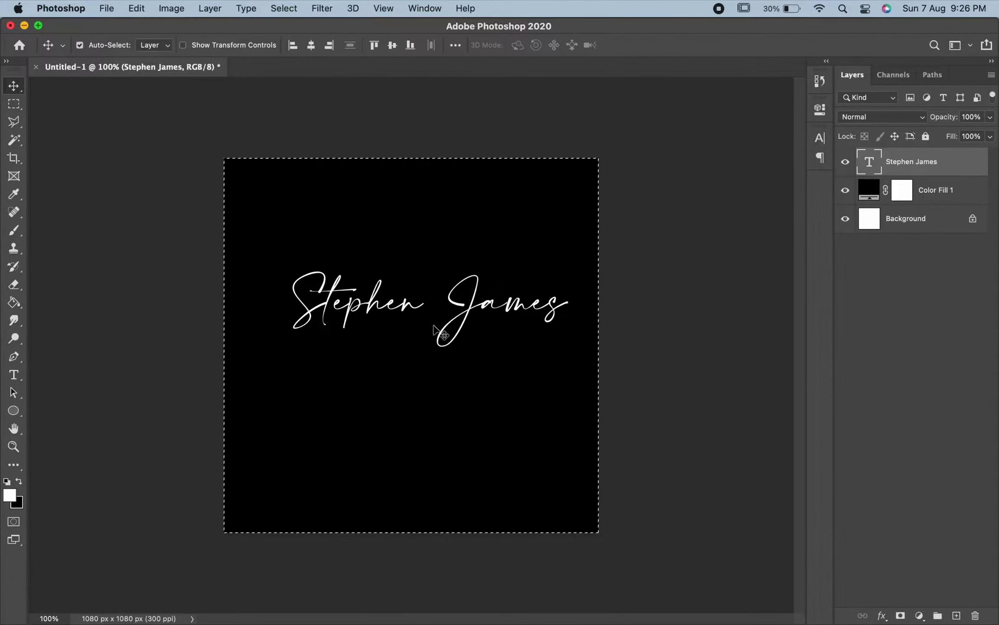
pyautogui.click(311, 45)
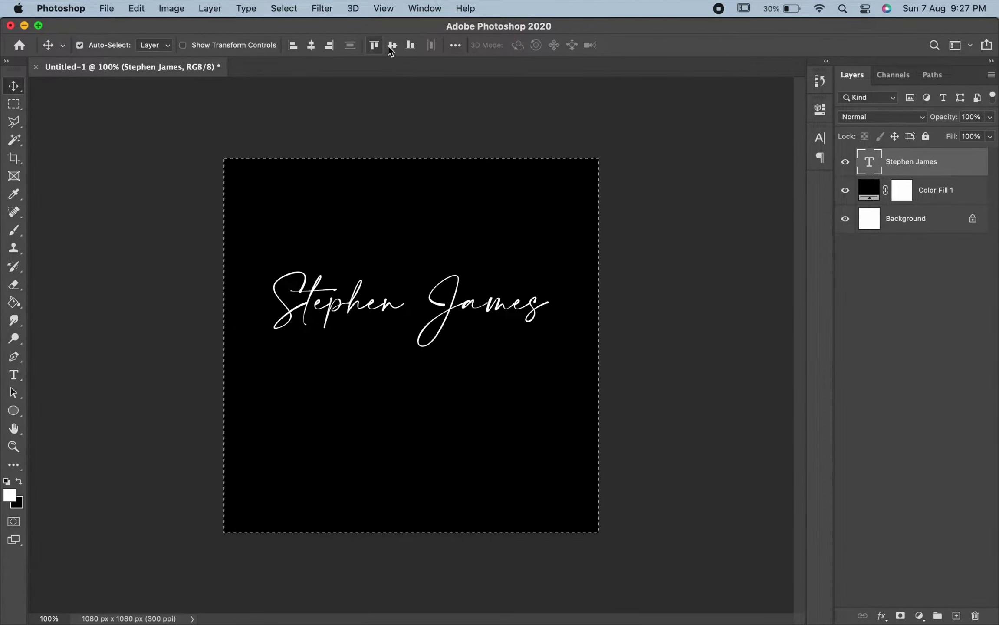
pyautogui.click(392, 44)
pyautogui.press('super+d')
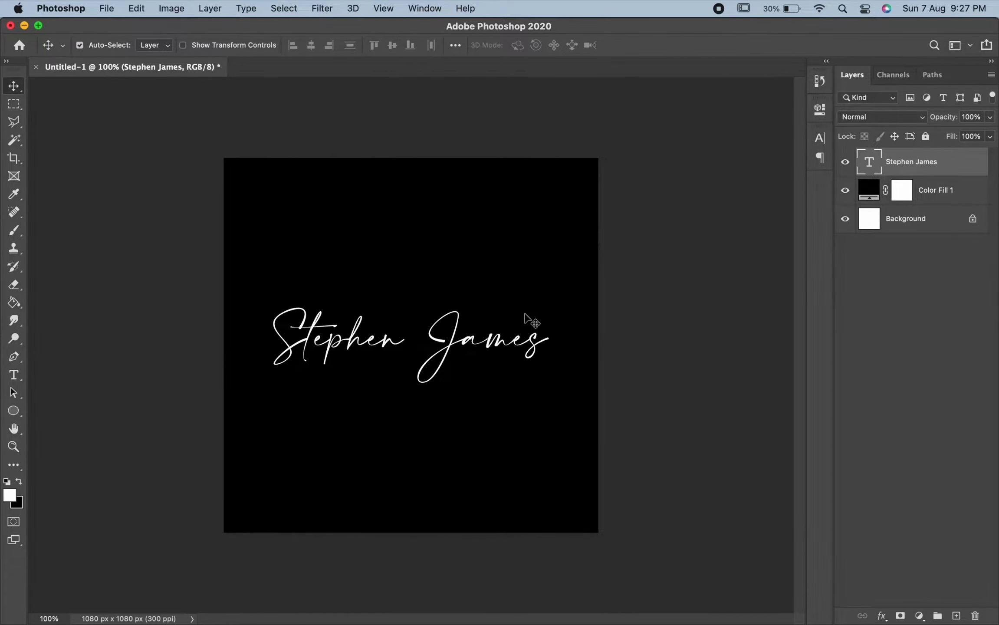
pyautogui.click(14, 374)
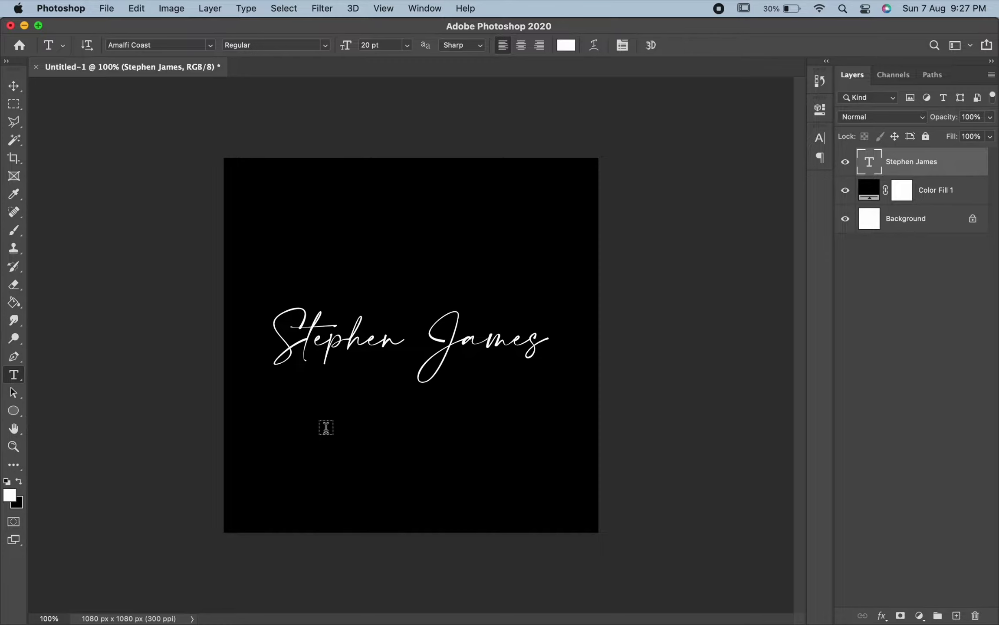
# Type 'PHOTOGRAPHY' in capitals below the name.
pyautogui.click(326, 429)
pyautogui.write('Ph')
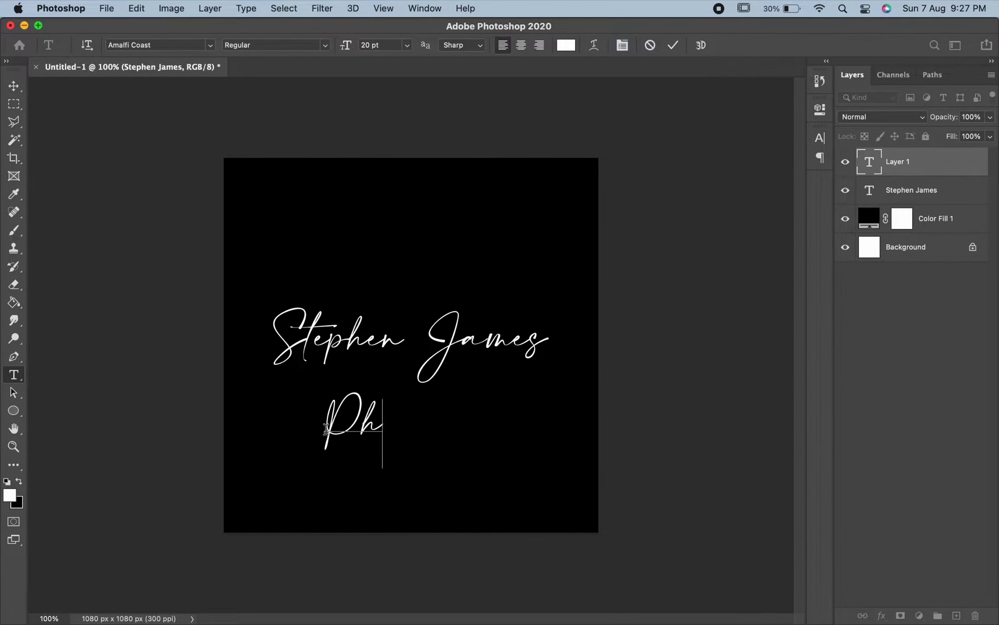
pyautogui.press('BackSpace')
pyautogui.write('HOTOG')
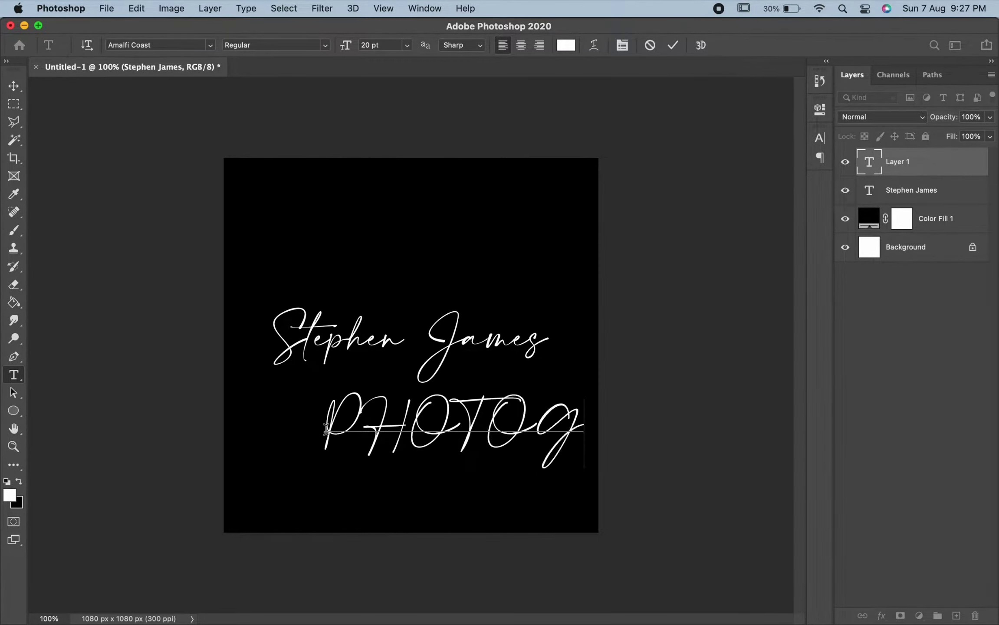
pyautogui.write('RAPHY')
# Set the PHOTOGRAPHY text to Poppins Thin at 7 pt.
pyautogui.press('super+a')
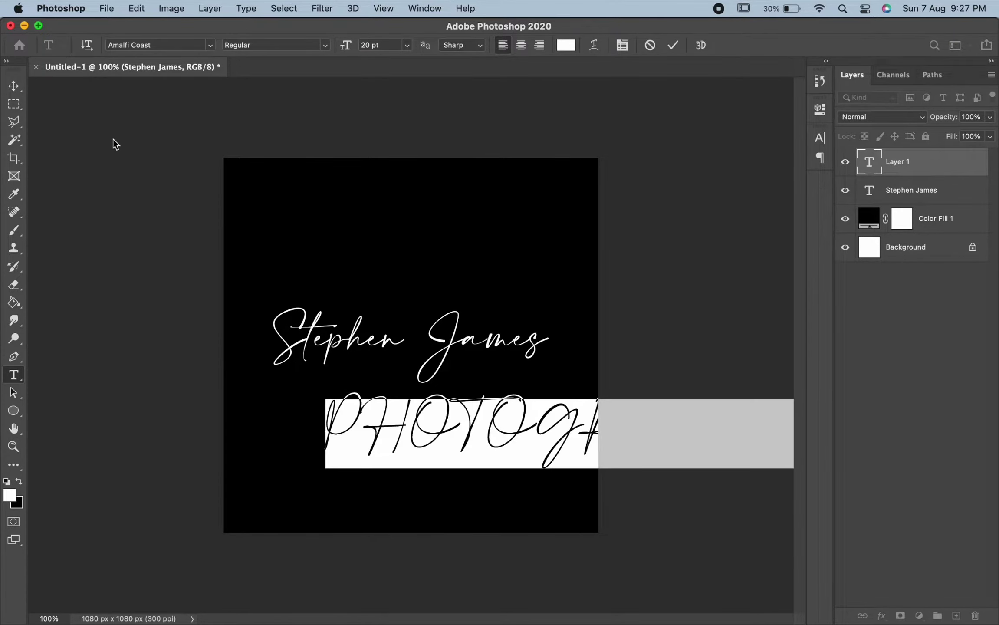
pyautogui.click(210, 45)
pyautogui.click(168, 99)
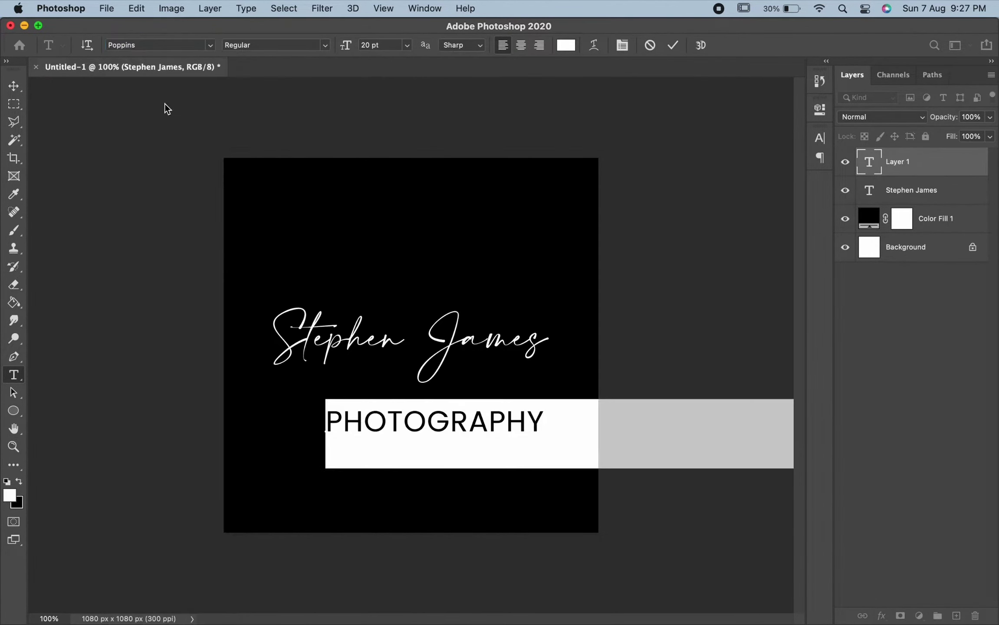
pyautogui.click(325, 46)
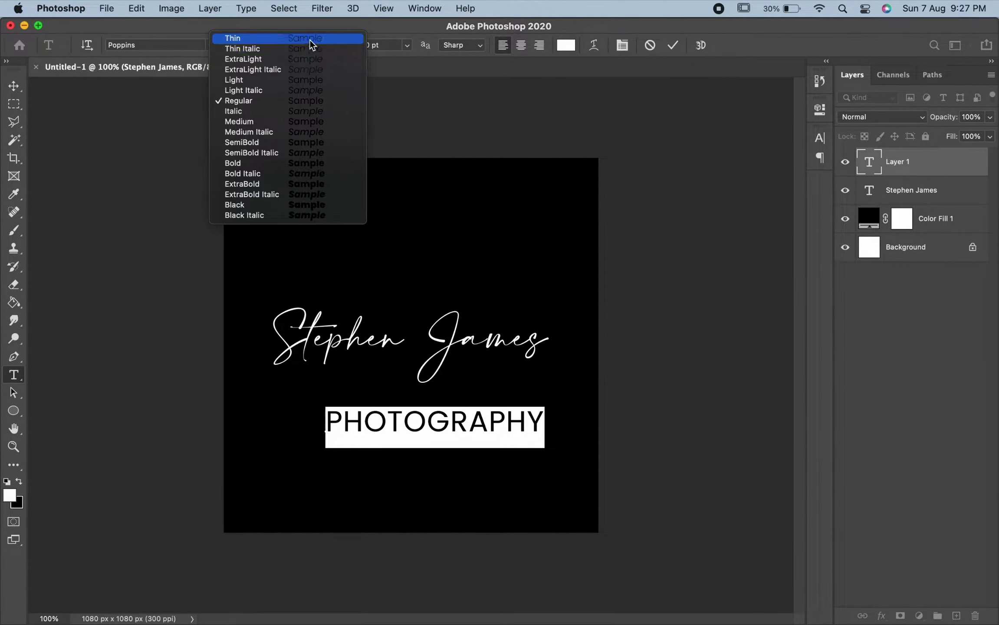
pyautogui.click(310, 37)
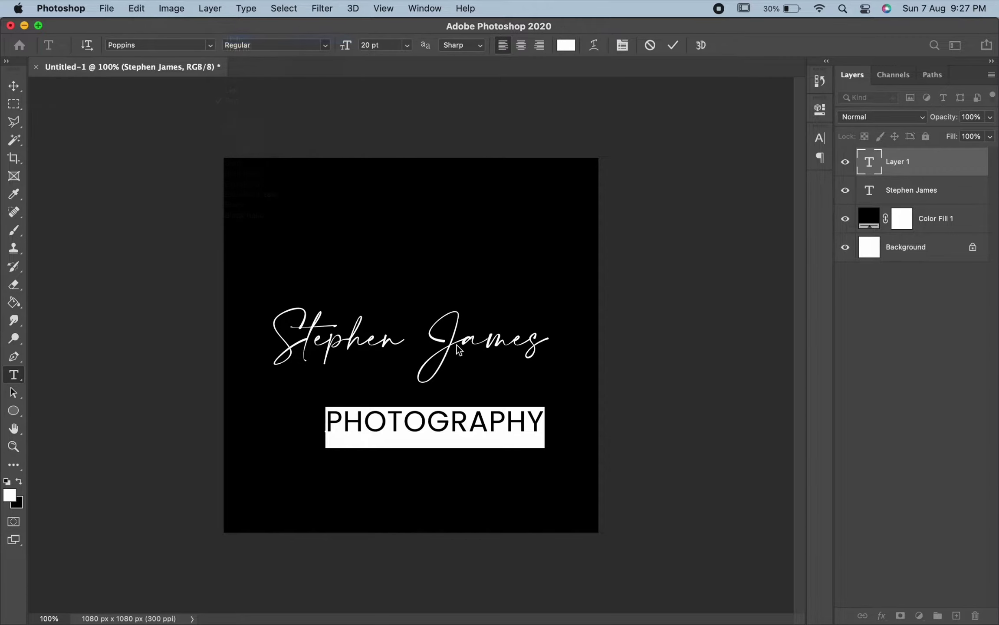
pyautogui.click(822, 140)
pyautogui.click(822, 140)
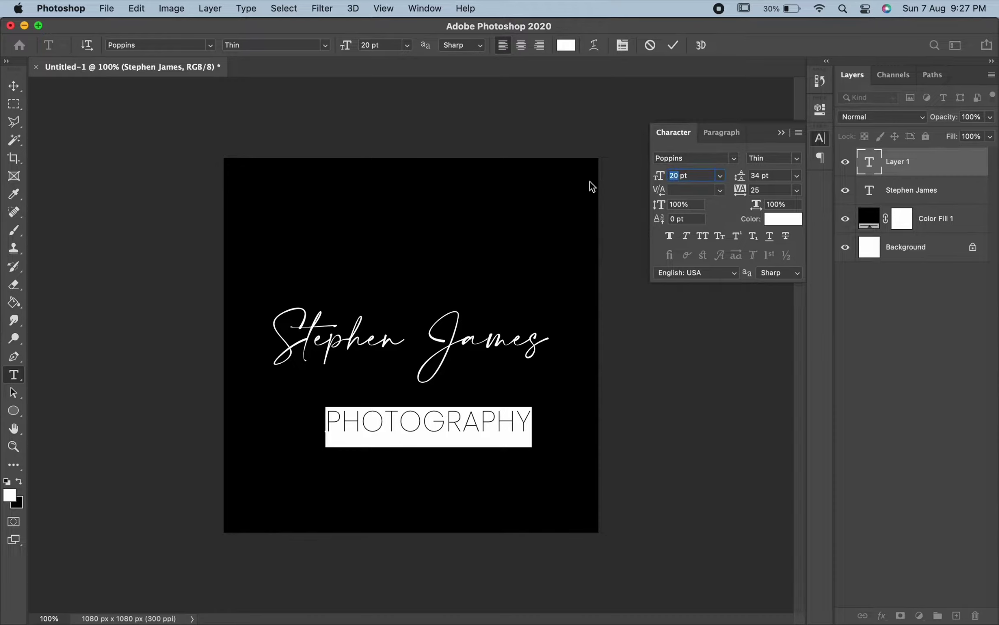
pyautogui.write('7')
pyautogui.press('Return')
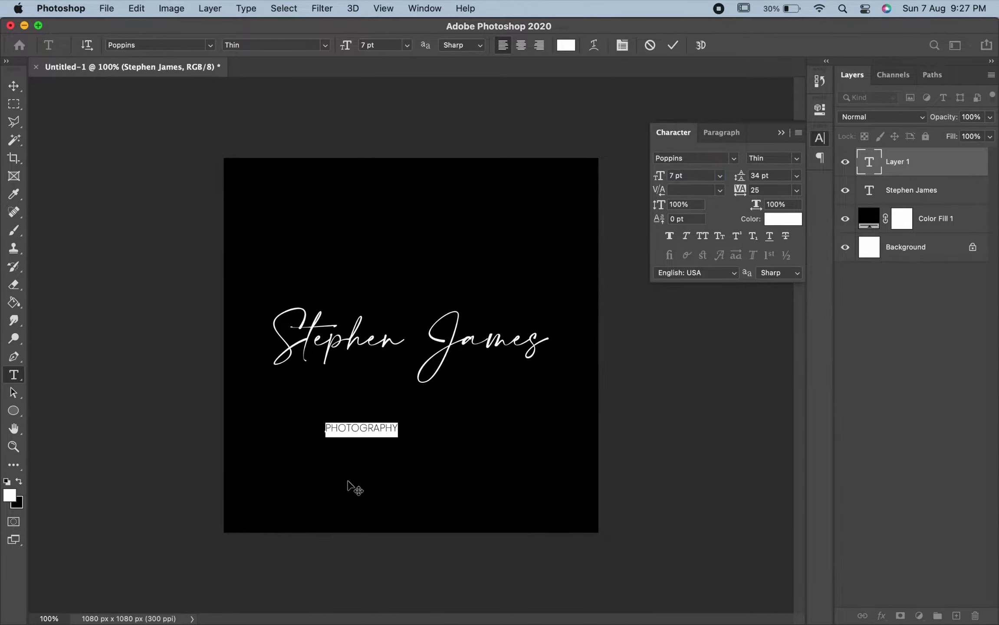
# Widen PHOTOGRAPHY's tracking to 205 and place it just beneath James.
pyautogui.moveTo(345, 465); pyautogui.dragTo(470, 401)
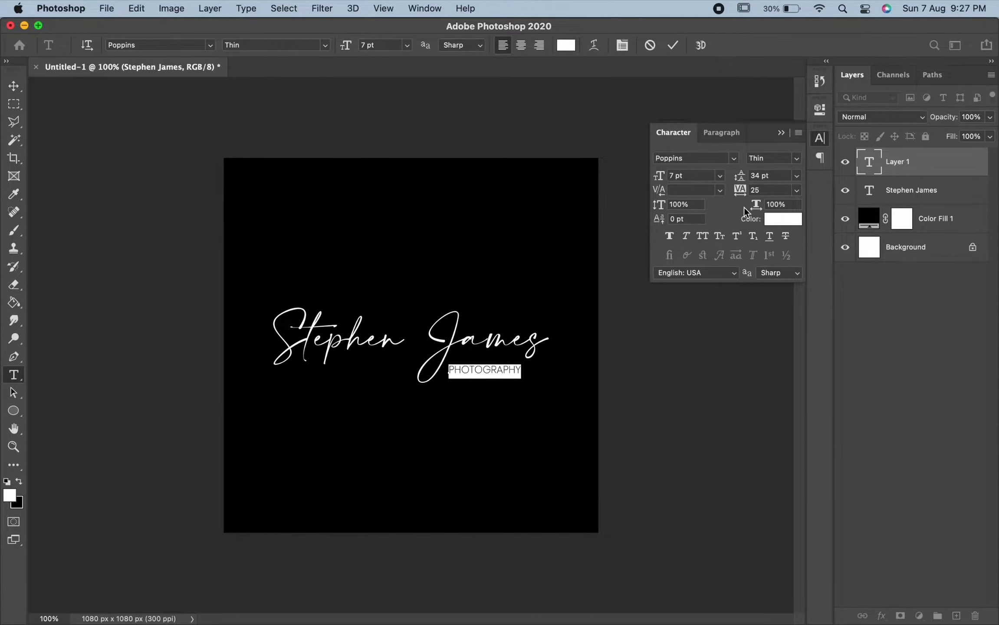
pyautogui.moveTo(742, 198); pyautogui.dragTo(757, 198)
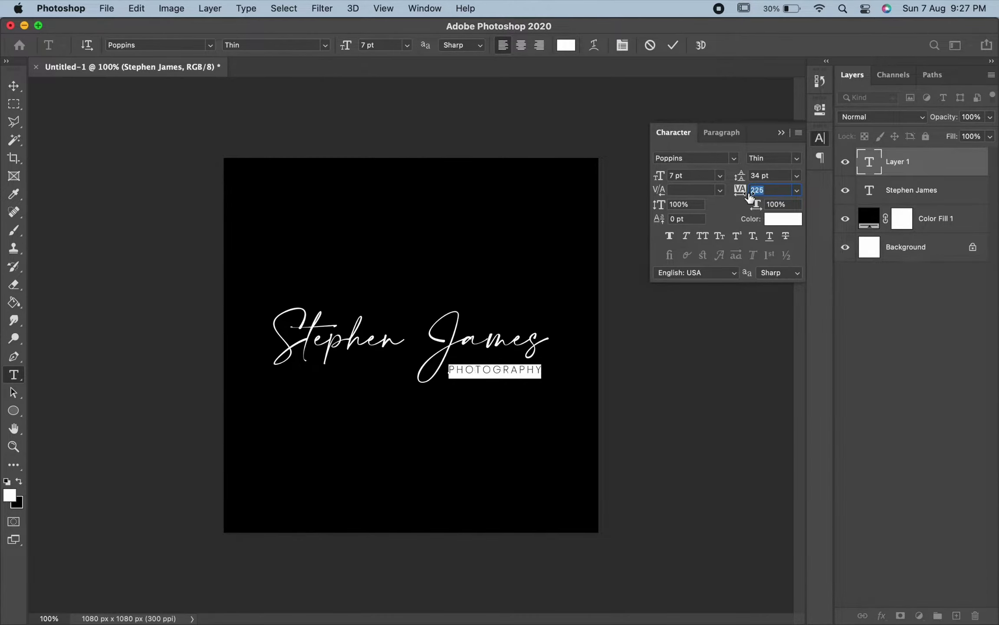
pyautogui.write('205')
pyautogui.click(14, 85)
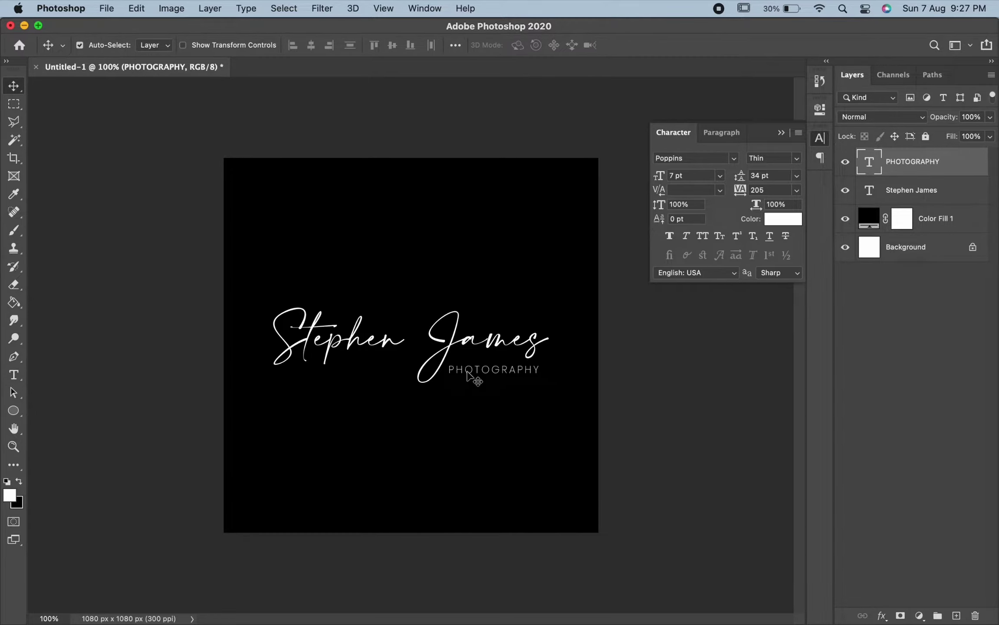
pyautogui.moveTo(467, 372); pyautogui.dragTo(466, 373)
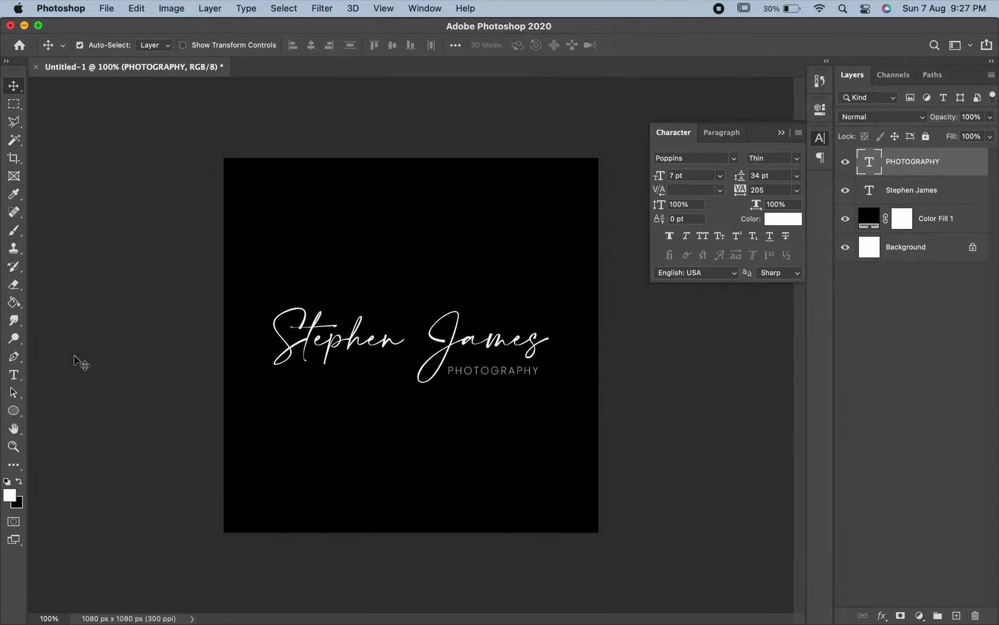
# On a new empty layer, draw a curved pen path from below Stephen to past James.
pyautogui.click(18, 356)
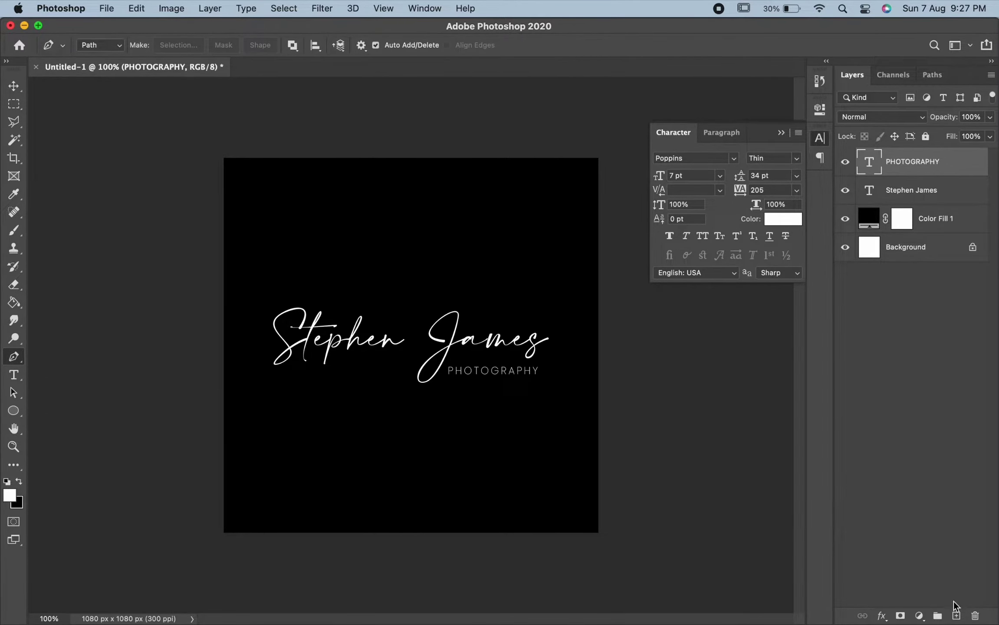
pyautogui.click(956, 616)
pyautogui.press('super+plus')
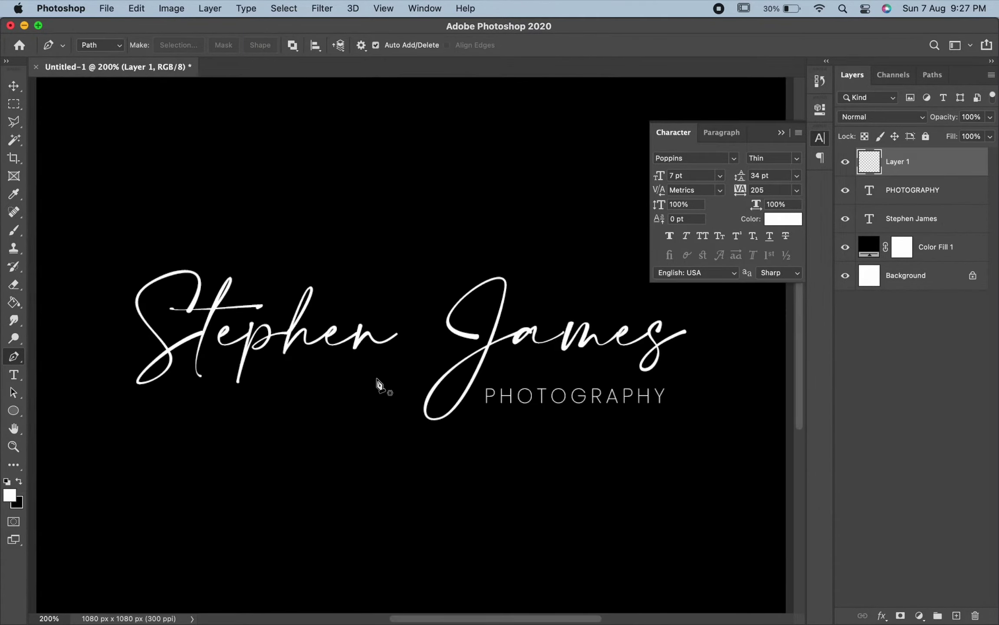
pyautogui.click(132, 408)
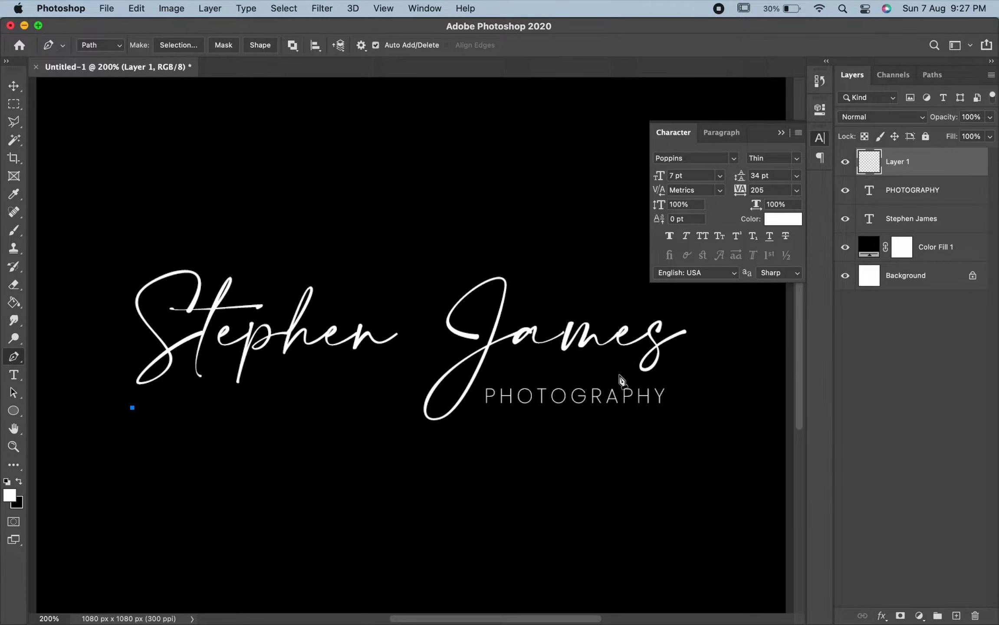
pyautogui.click(613, 368)
pyautogui.moveTo(612, 368); pyautogui.dragTo(791, 390)
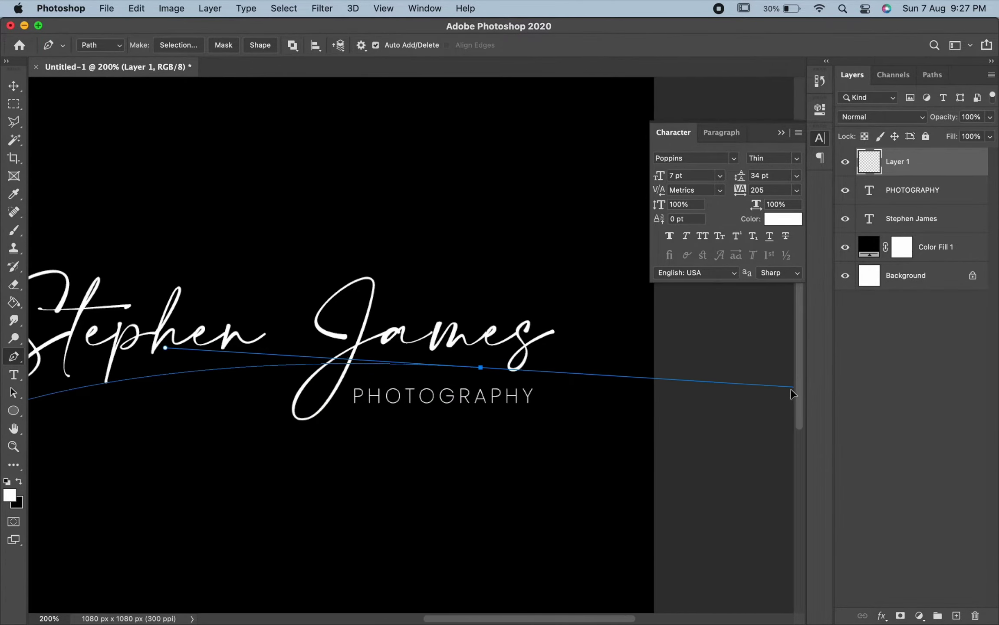
pyautogui.press('super+minus')
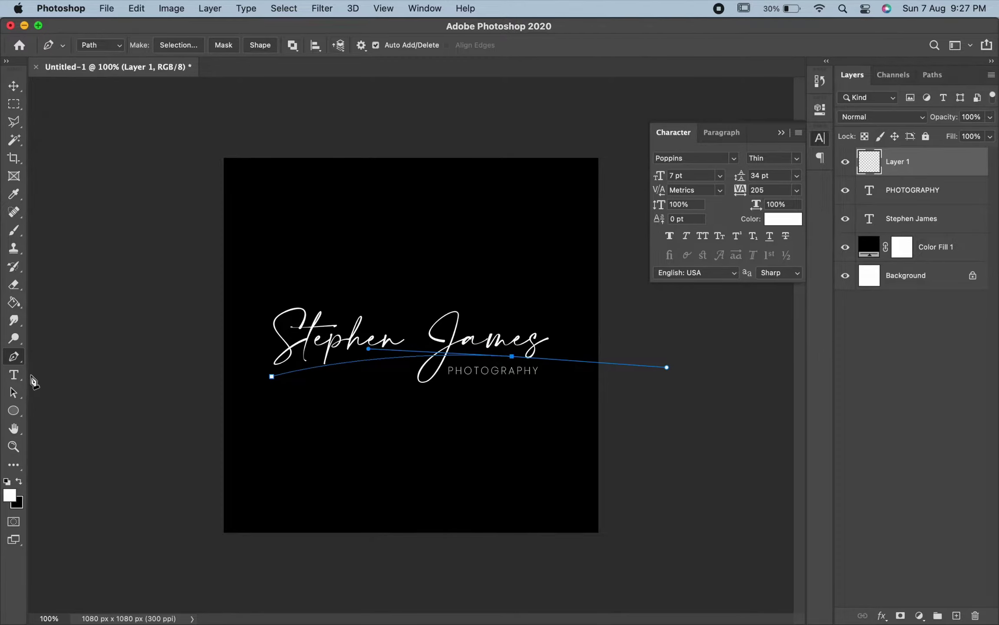
# Set the Brush tool to a 15 px size.
pyautogui.click(13, 231)
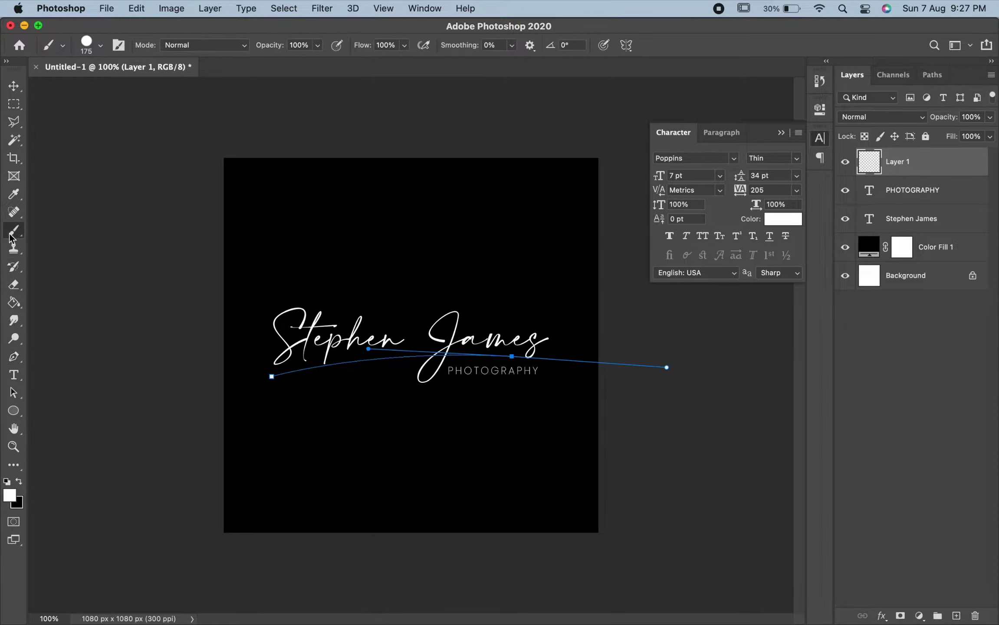
pyautogui.press('[')
pyautogui.press('[')
pyautogui.press('[')
pyautogui.click(348, 347)
pyautogui.hotkey('ctrl', 'z')
pyautogui.rightClick(348, 347)
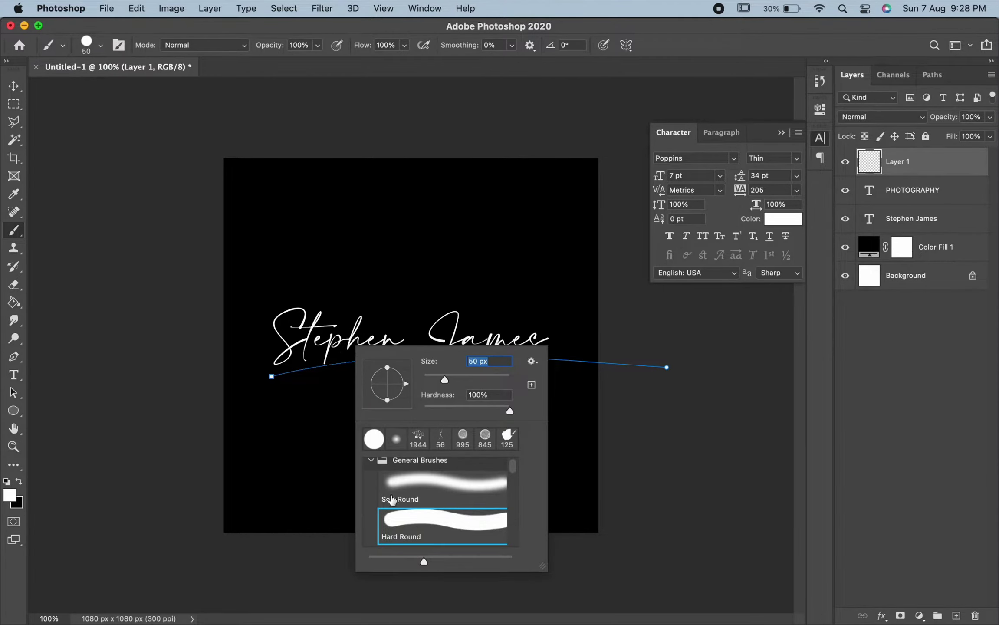
pyautogui.click(431, 380)
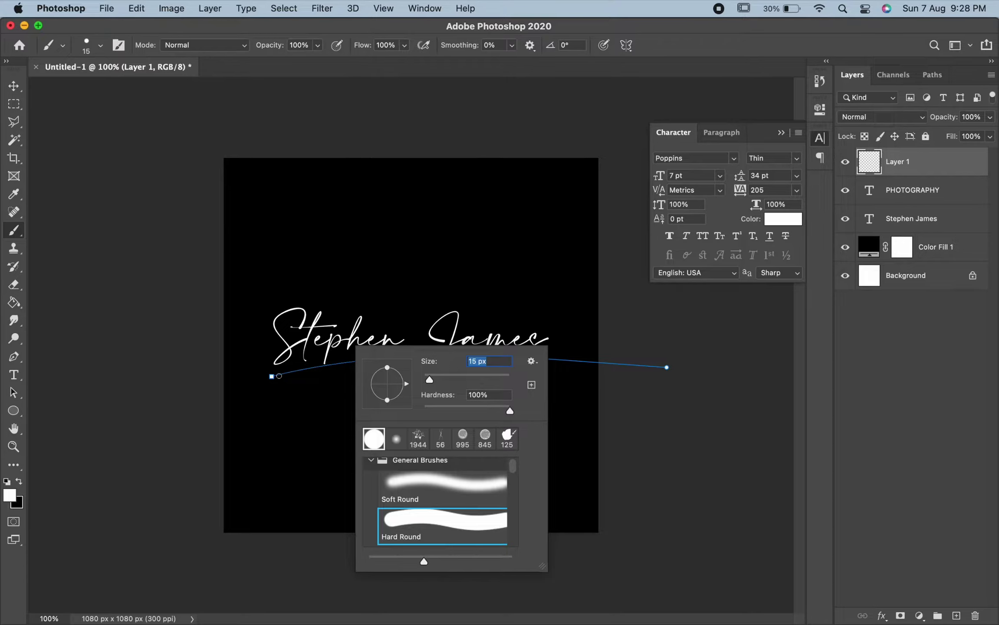
pyautogui.click(20, 236)
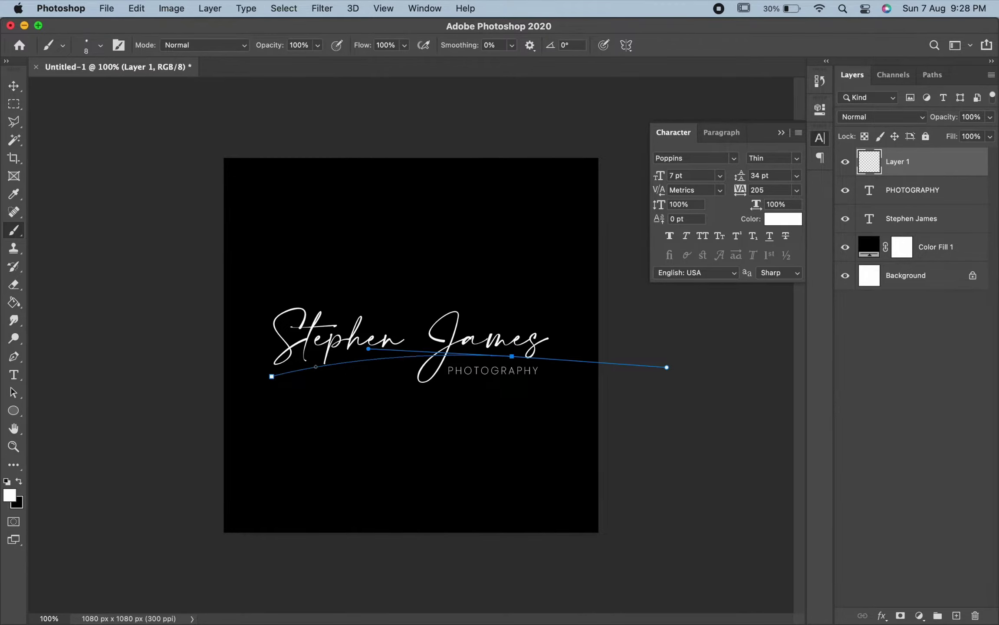
# Stroke the curved path with the white brush and hide the path outline.
pyautogui.click(13, 357)
pyautogui.rightClick(308, 358)
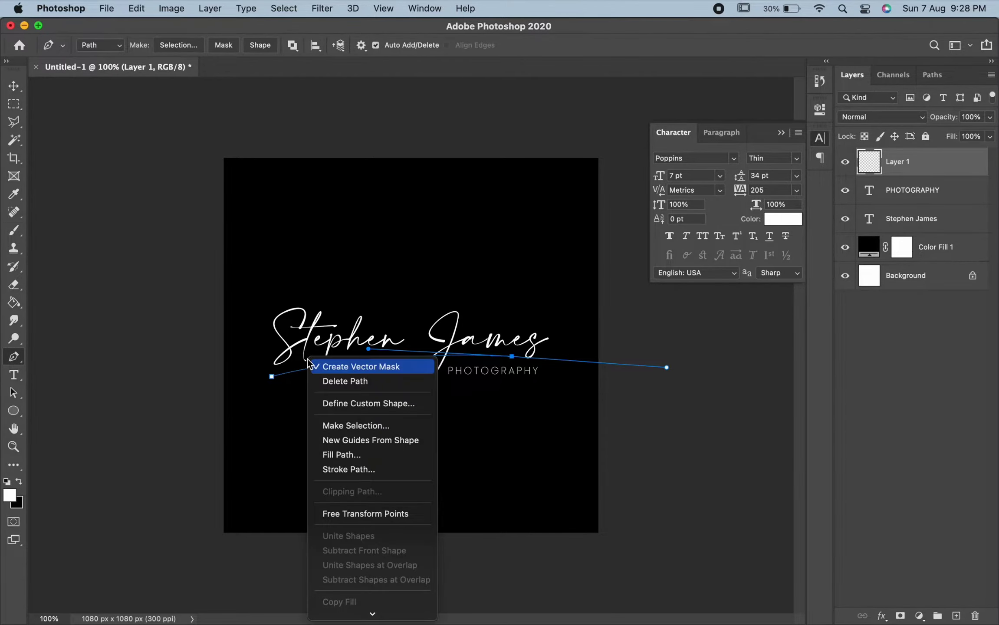
pyautogui.click(337, 469)
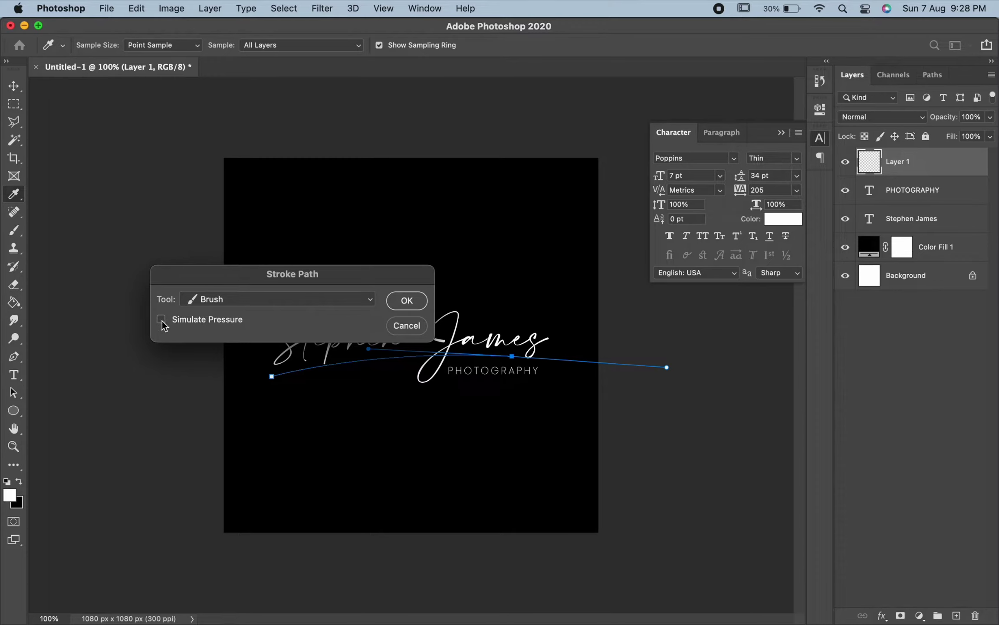
pyautogui.click(407, 302)
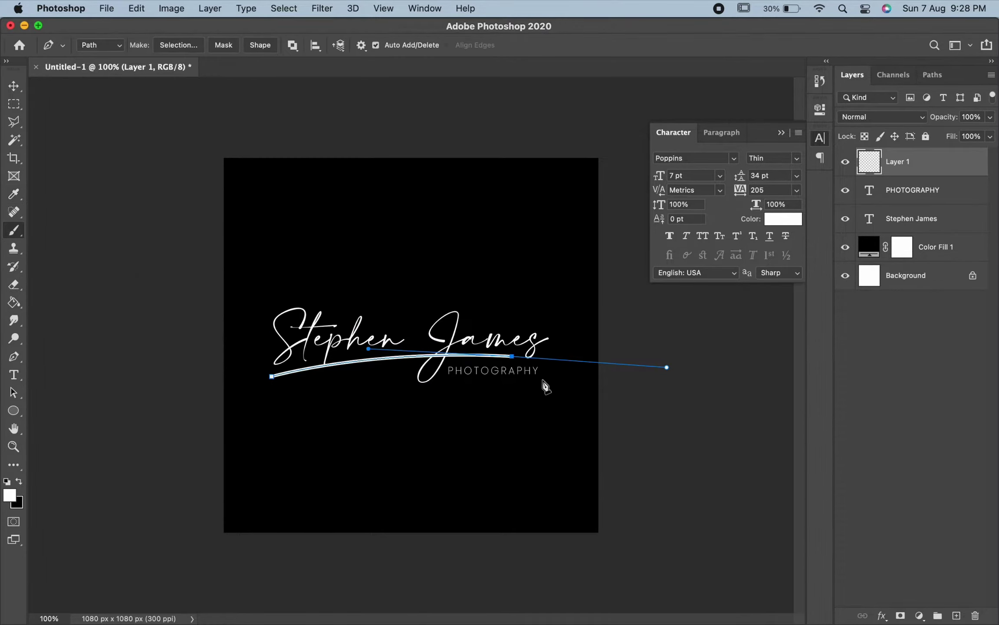
pyautogui.press('Return')
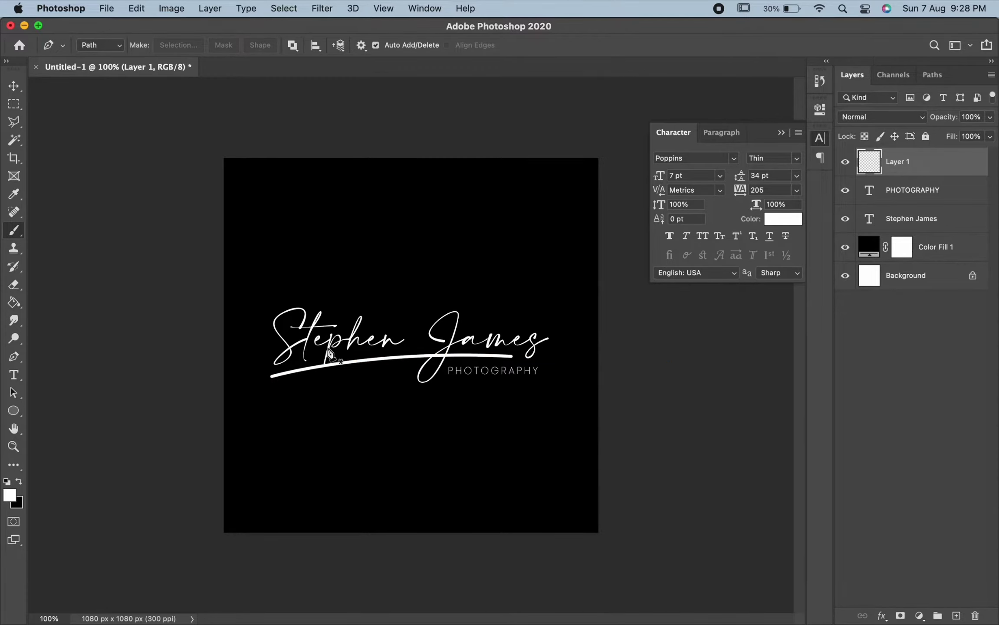
# Add a layer mask to Layer 1 and test enlarged brush strokes along the swoosh, undoing them.
pyautogui.click(900, 616)
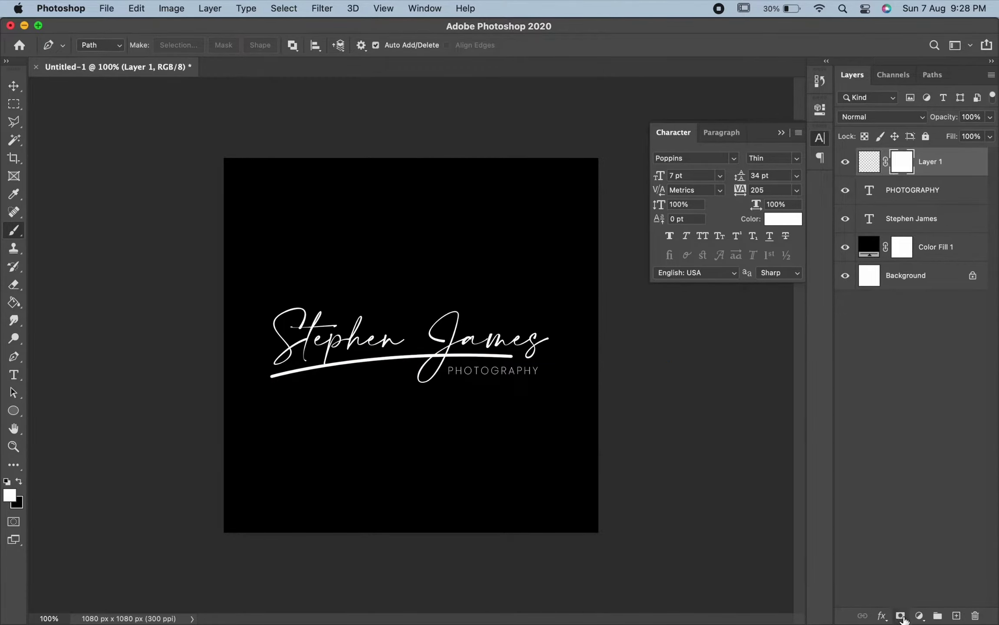
pyautogui.press('x')
pyautogui.click(13, 230)
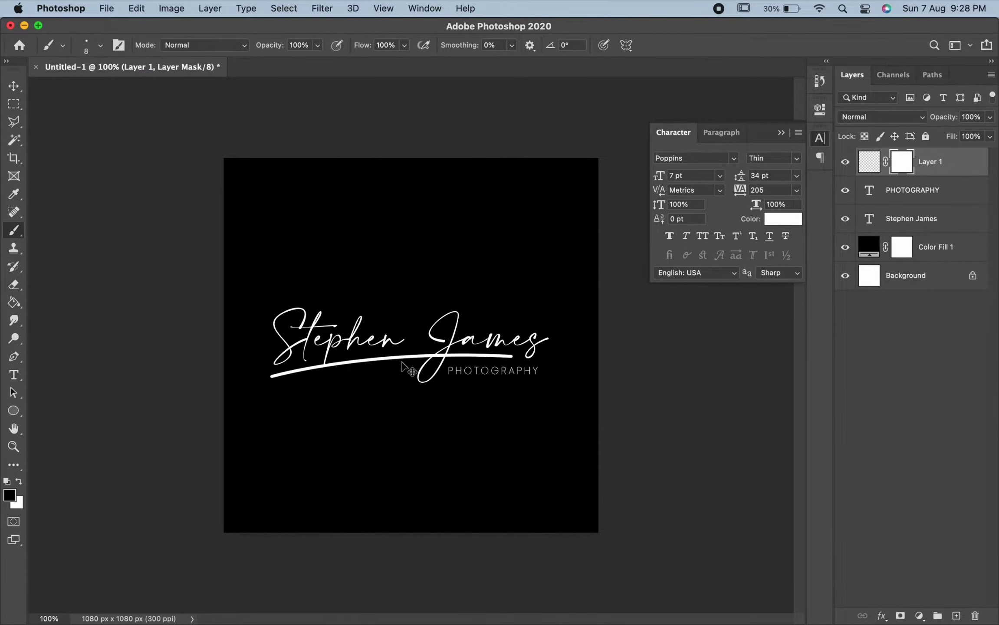
pyautogui.press('super+equal')
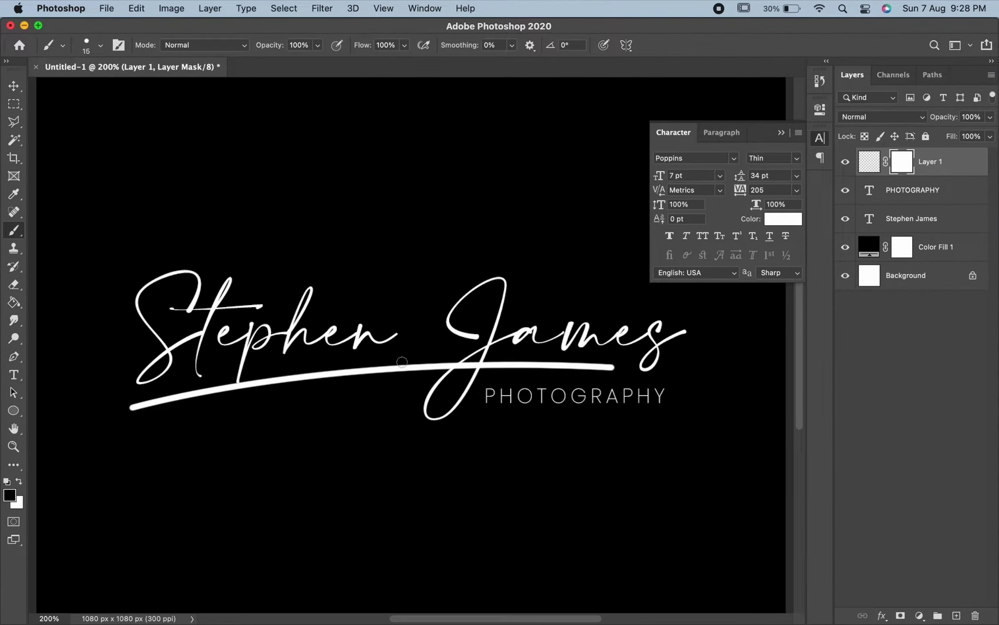
pyautogui.press(']')
pyautogui.moveTo(130, 421); pyautogui.dragTo(379, 382)
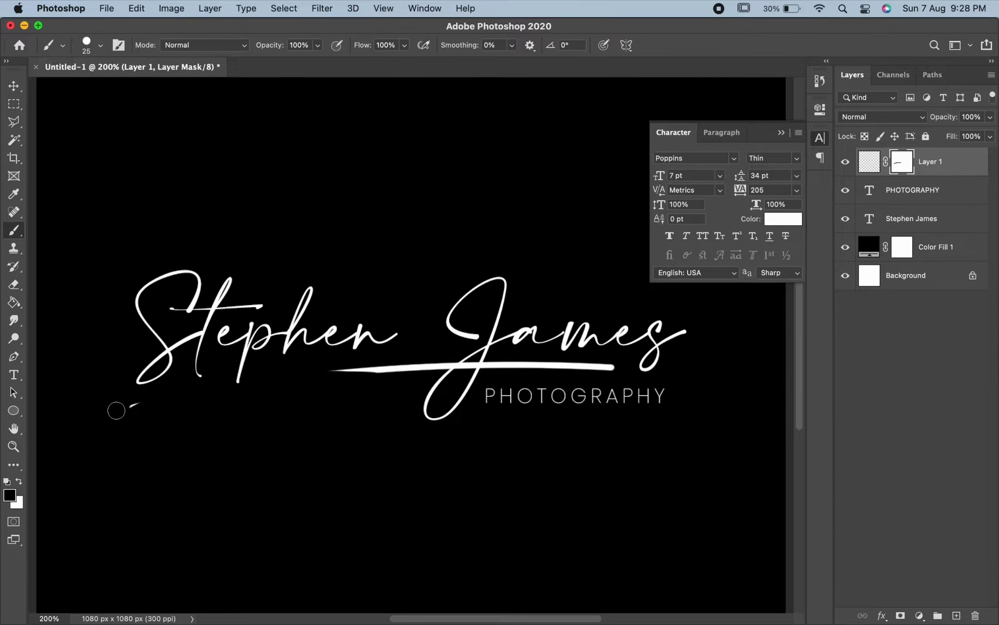
pyautogui.hotkey('ctrl', 'z')
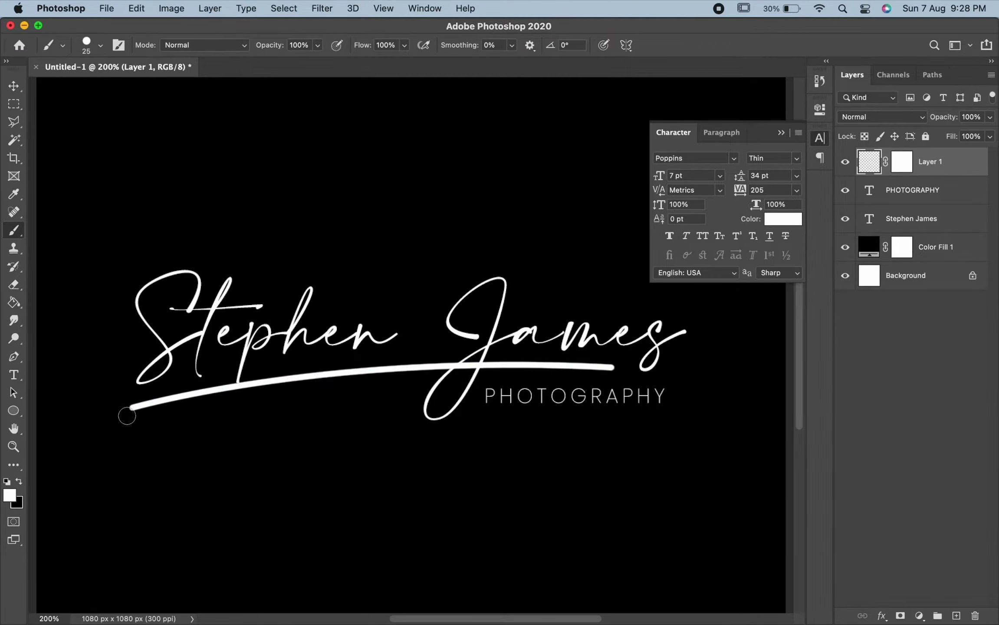
pyautogui.moveTo(127, 416); pyautogui.dragTo(371, 384)
pyautogui.hotkey('ctrl', 'z')
# Paint black on Layer 1's mask over the swoosh's left and right ends, undoing each attempt.
pyautogui.click(901, 162)
pyautogui.press('x')
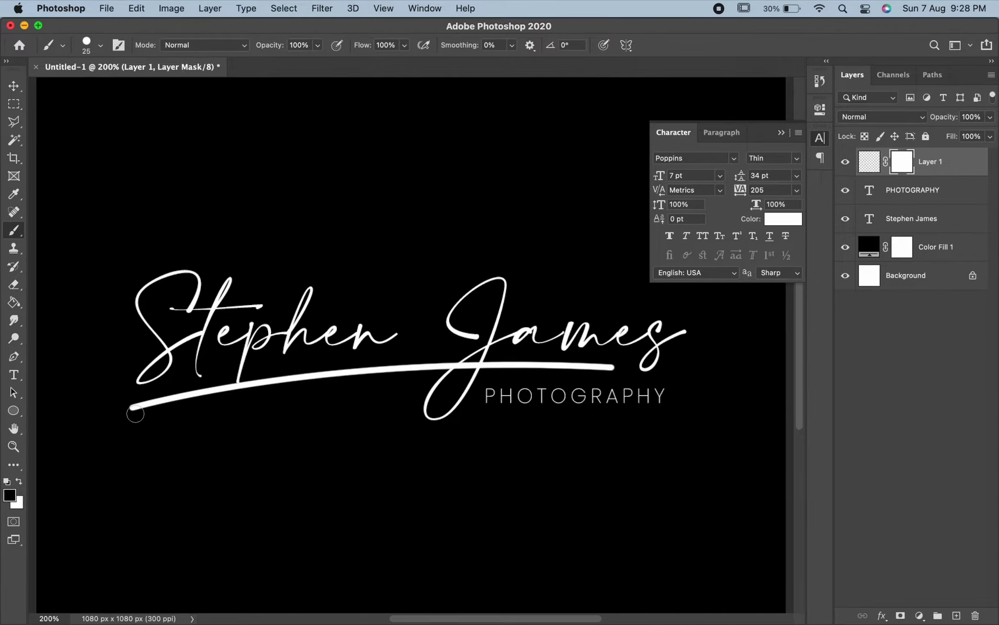
pyautogui.moveTo(134, 414); pyautogui.dragTo(473, 370)
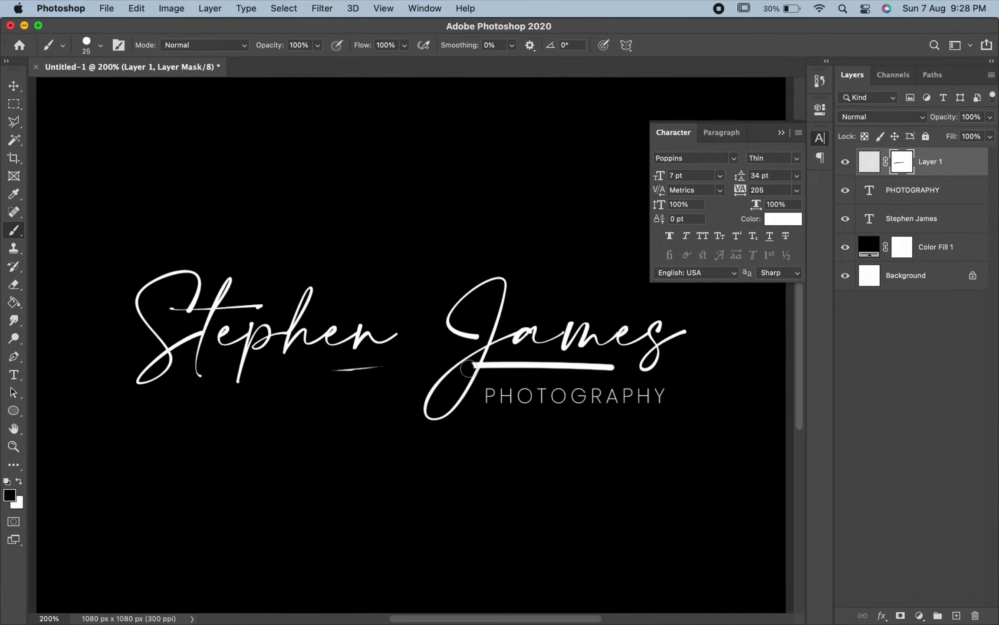
pyautogui.hotkey('ctrl', 'z')
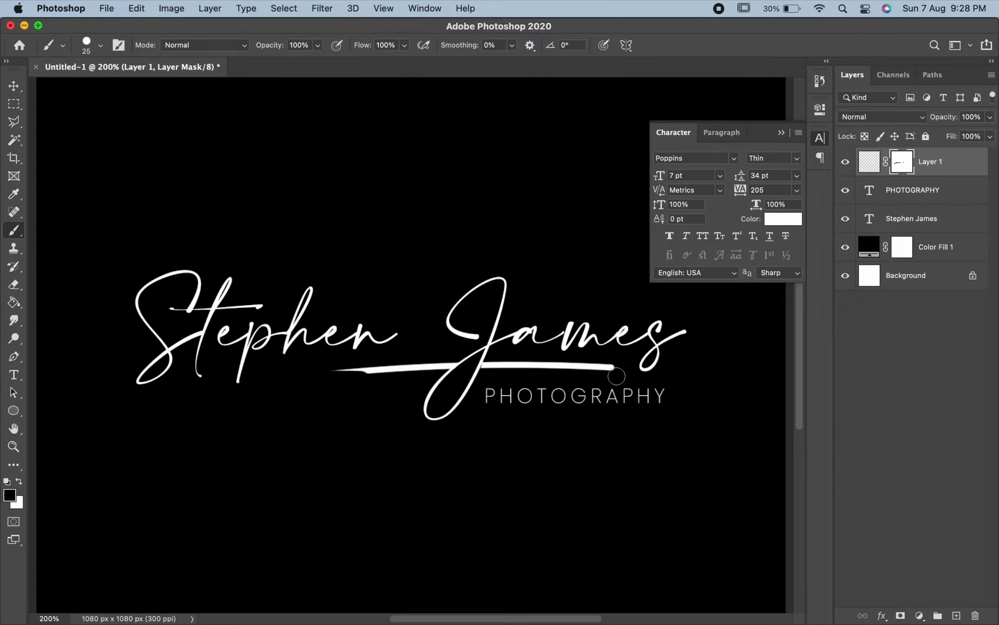
pyautogui.moveTo(618, 376); pyautogui.dragTo(415, 386)
pyautogui.hotkey('ctrl', 'z')
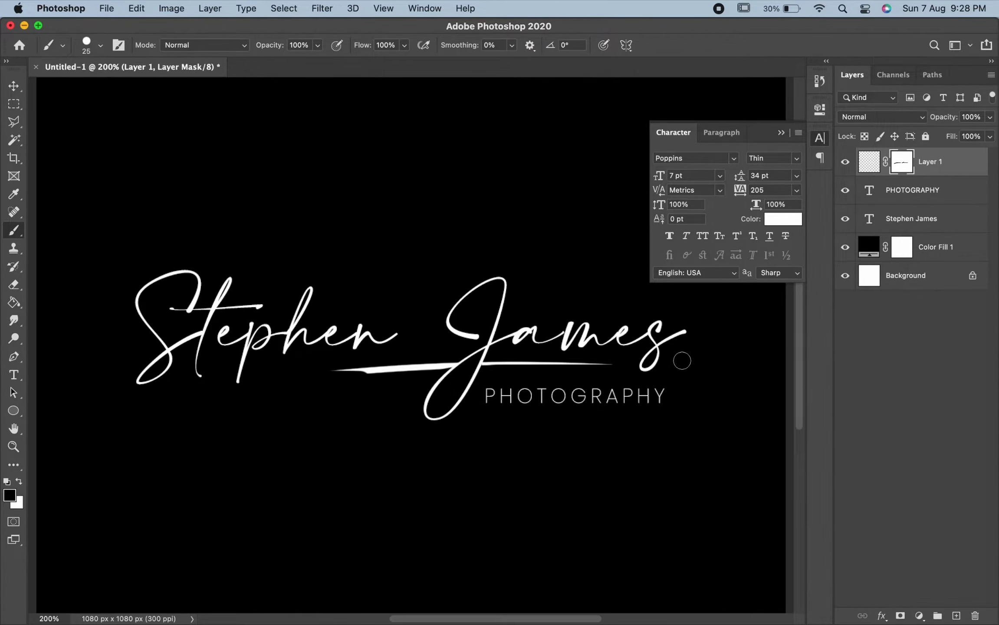
# Fit the document in view and drag Cam2.jpg in from the Finder folder.
pyautogui.hotkey('ctrl', '0')
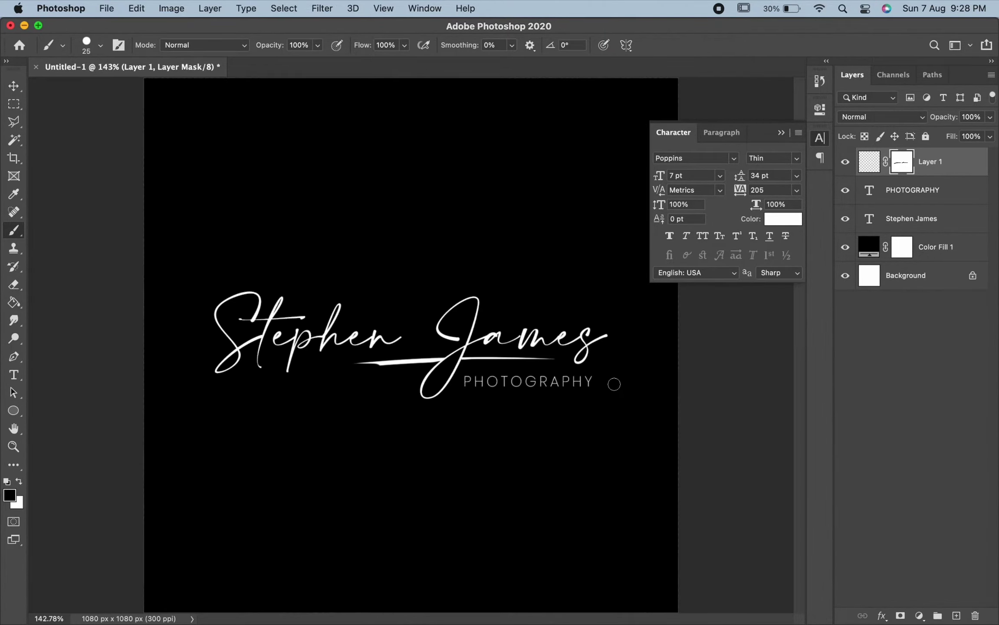
pyautogui.press('v')
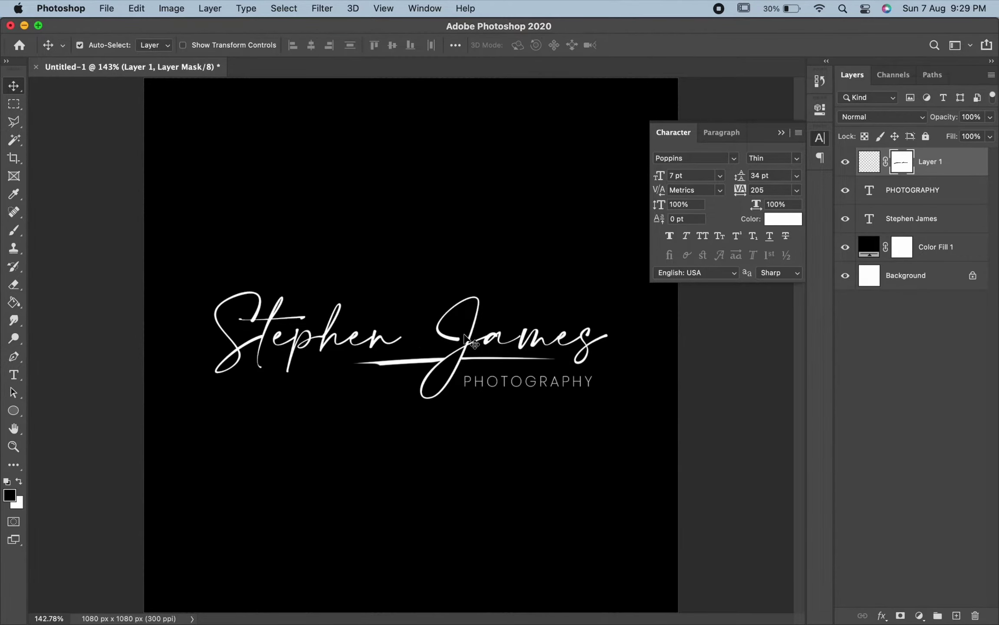
pyautogui.click(211, 602)
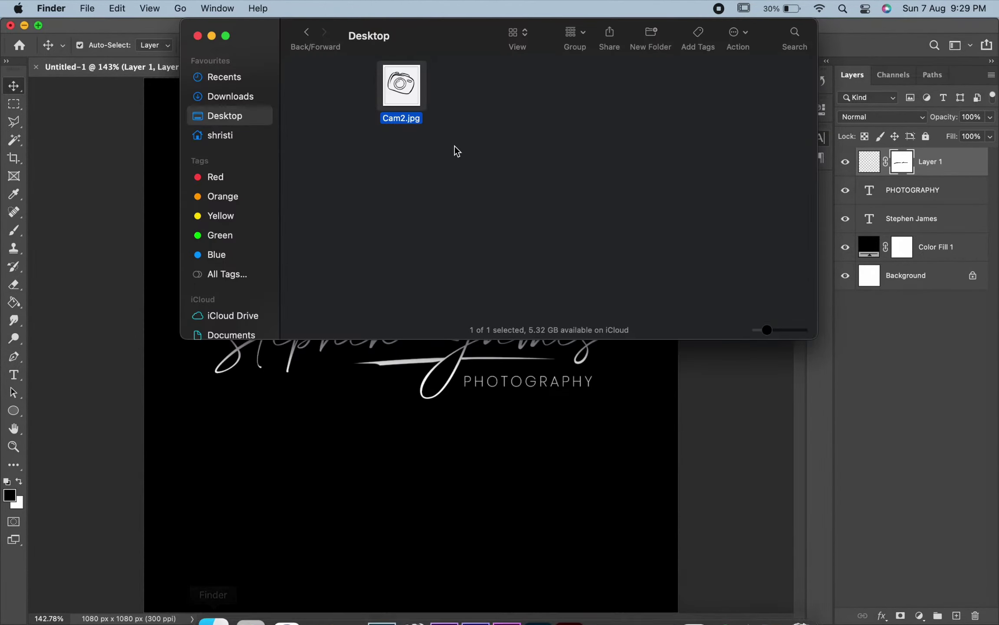
pyautogui.moveTo(402, 89)
pyautogui.mouseDown()
pyautogui.moveTo(488, 155)
pyautogui.moveTo(381, 518)
pyautogui.mouseUp()
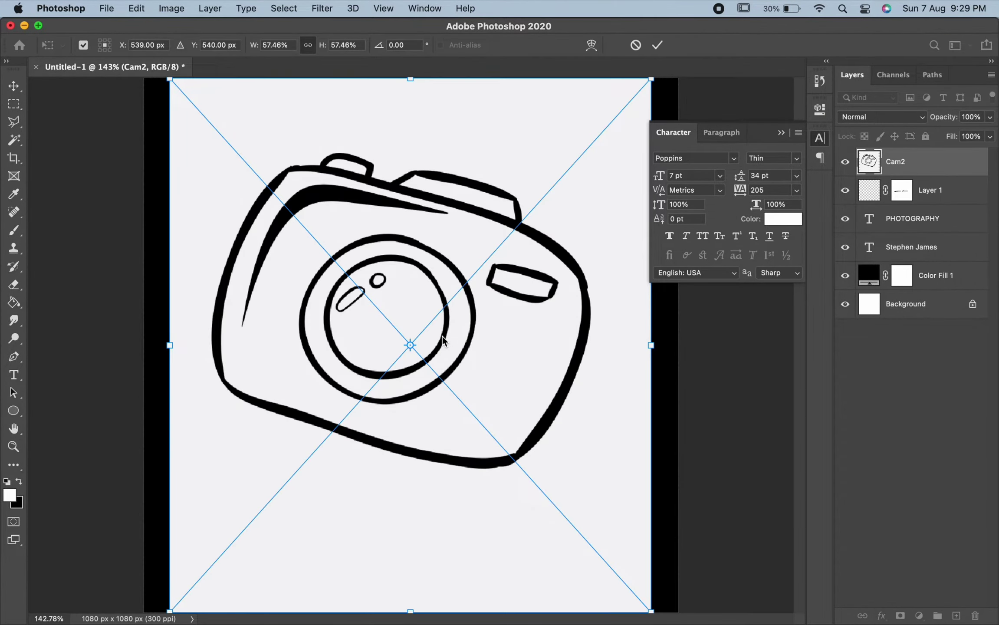
# Commit the placed Cam2 image and Magic-Wand-select its white background and lens areas.
pyautogui.press('Return')
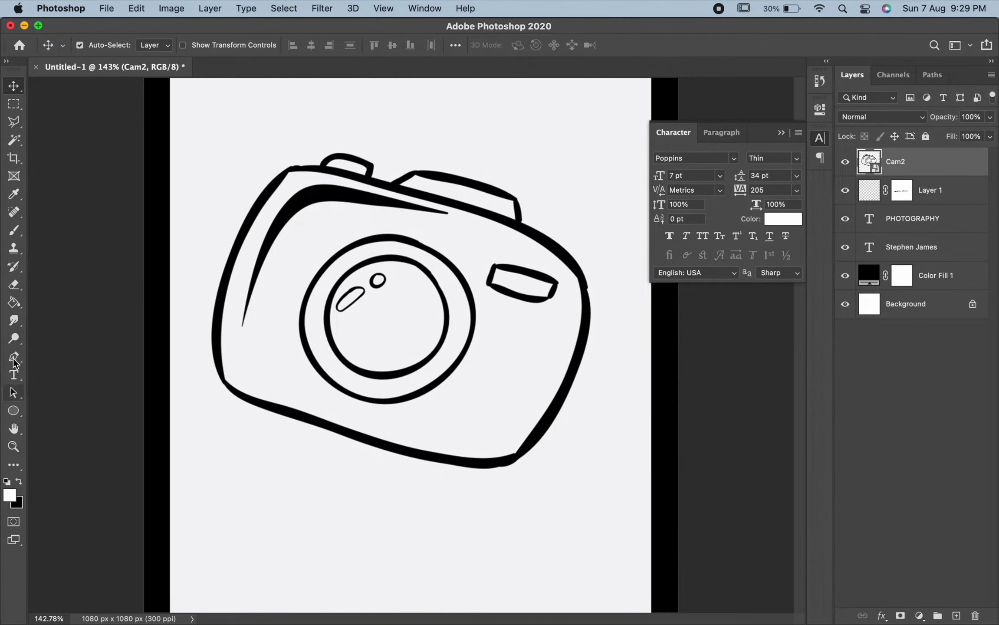
pyautogui.moveTo(14, 140); pyautogui.dragTo(67, 166)
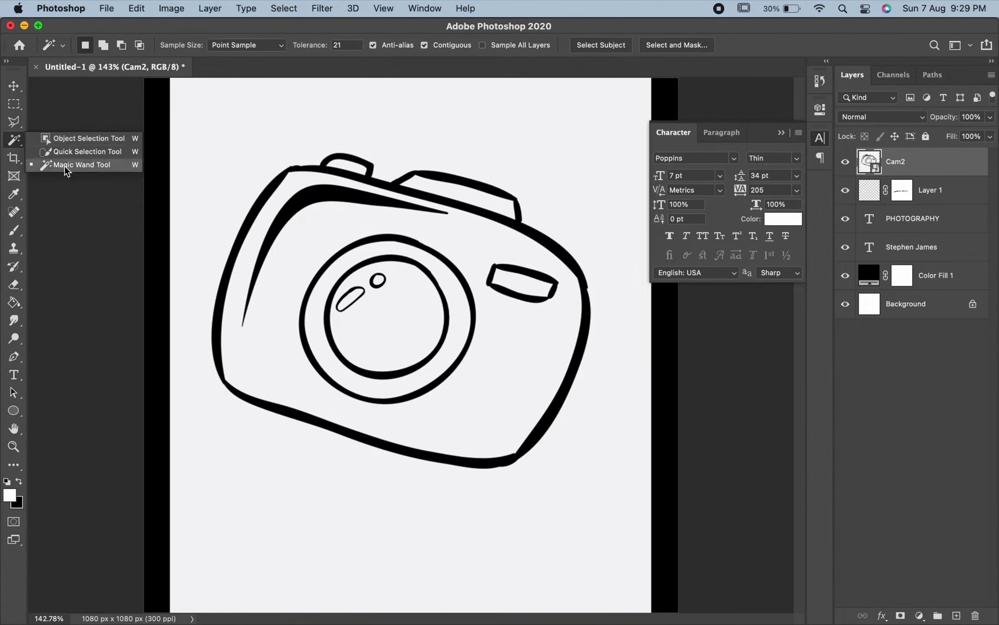
pyautogui.click(221, 165)
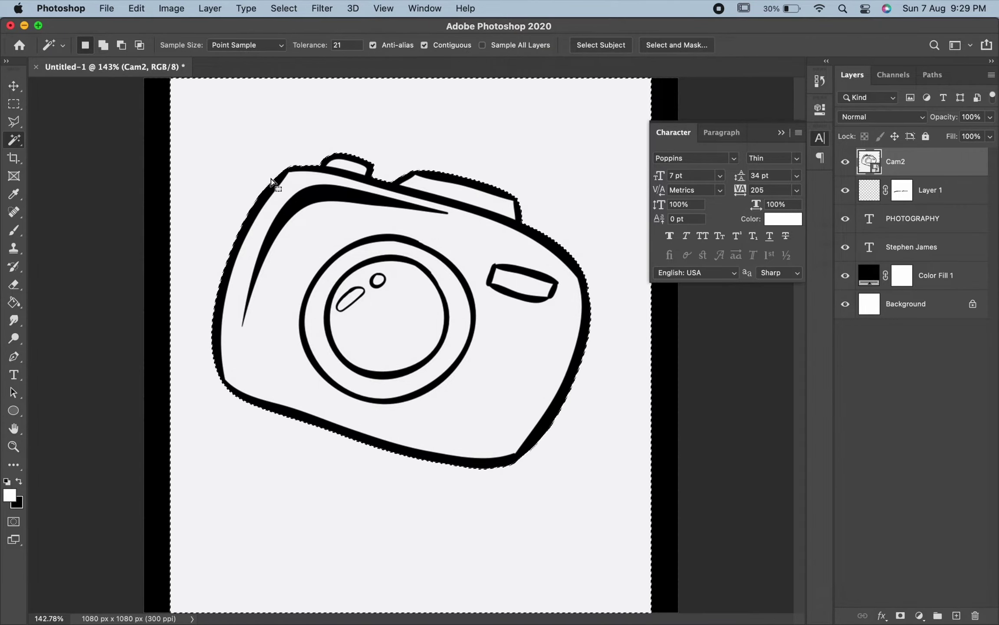
pyautogui.keyDown('shift'); pyautogui.click(350, 166); pyautogui.keyUp('shift')
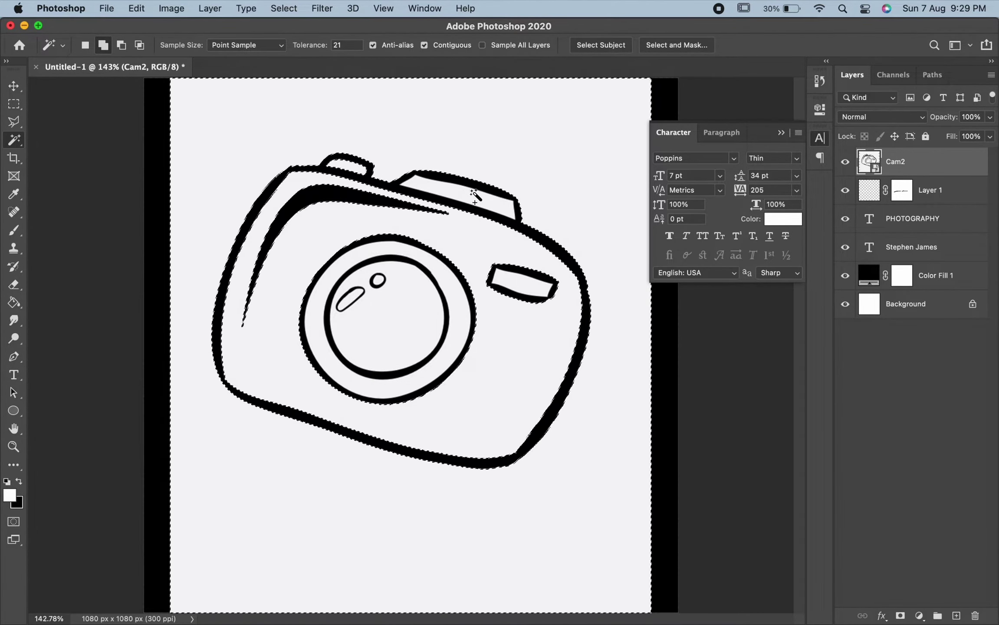
pyautogui.keyDown('shift'); pyautogui.click(378, 280); pyautogui.keyUp('shift')
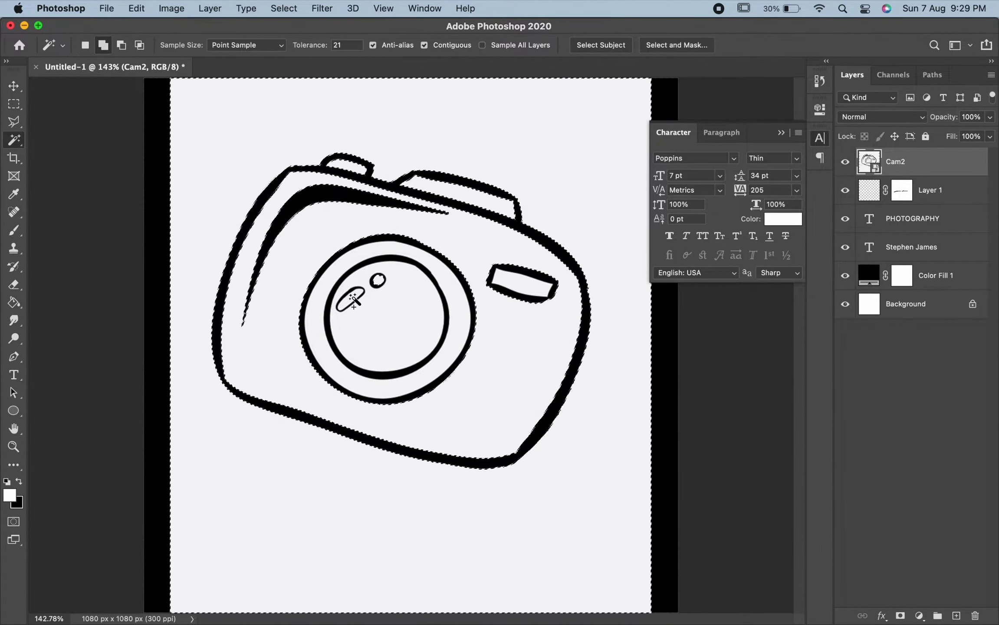
pyautogui.keyDown('shift'); pyautogui.click(380, 316); pyautogui.keyUp('shift')
pyautogui.keyDown('shift'); pyautogui.click(451, 317); pyautogui.keyUp('shift')
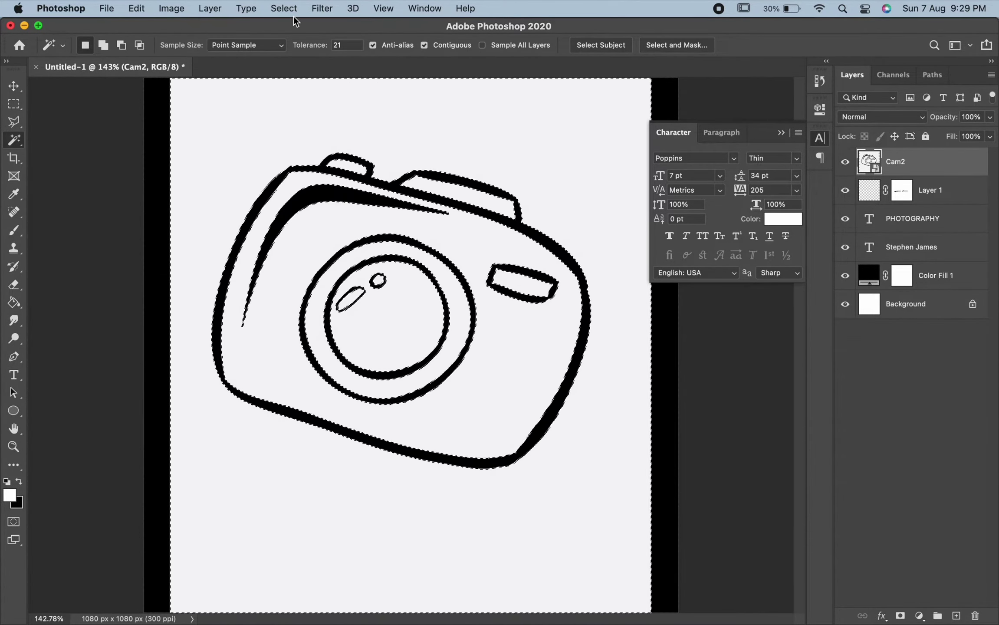
# Invert the selection and mask Cam2 down to its outline lines.
pyautogui.click(283, 8)
pyautogui.click(292, 64)
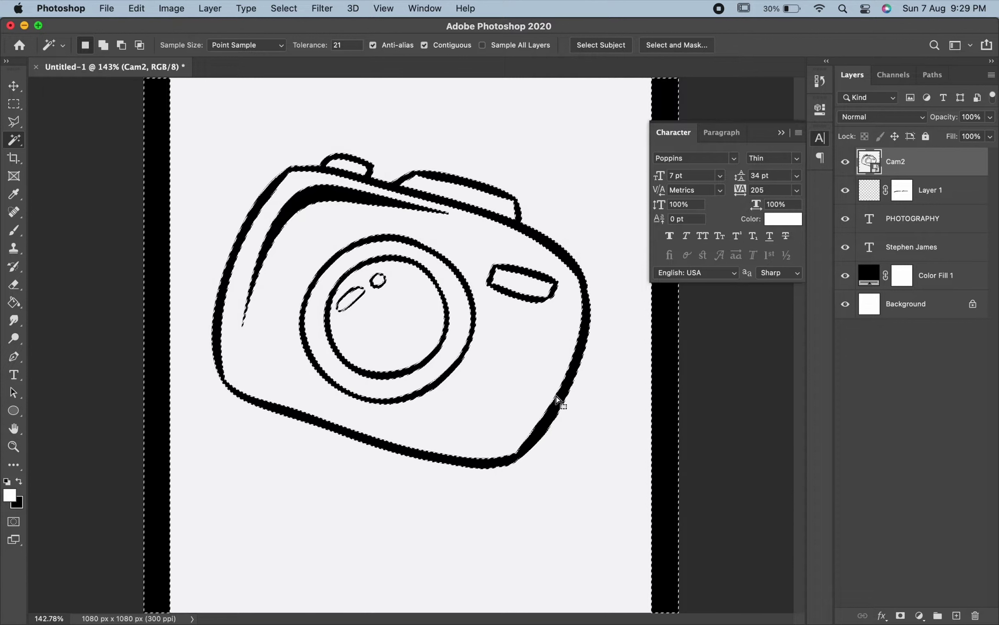
pyautogui.click(901, 616)
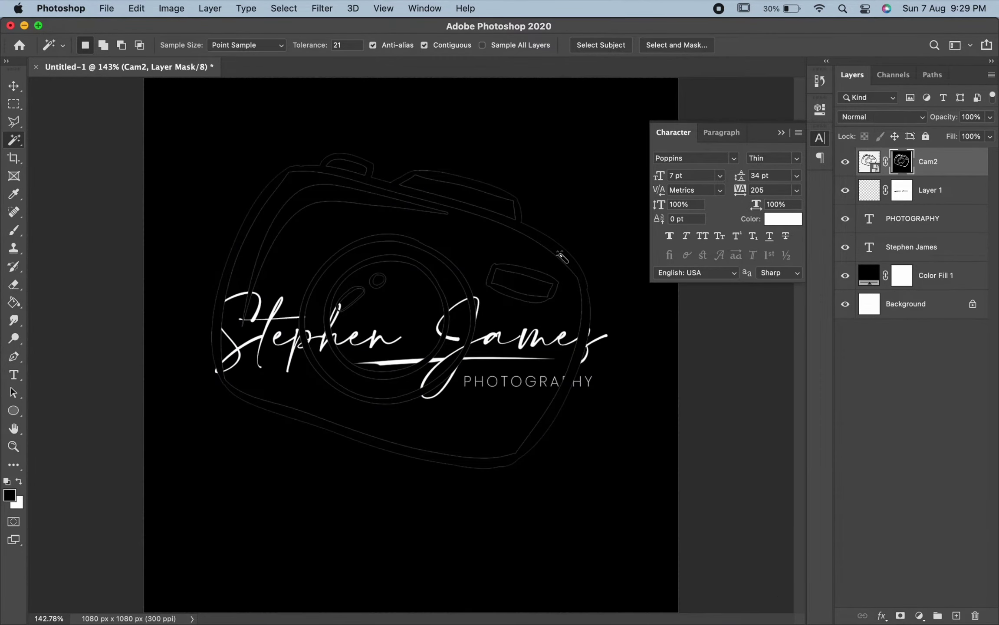
# Give the Cam2 layer a white Color Overlay layer style.
pyautogui.rightClick(970, 165)
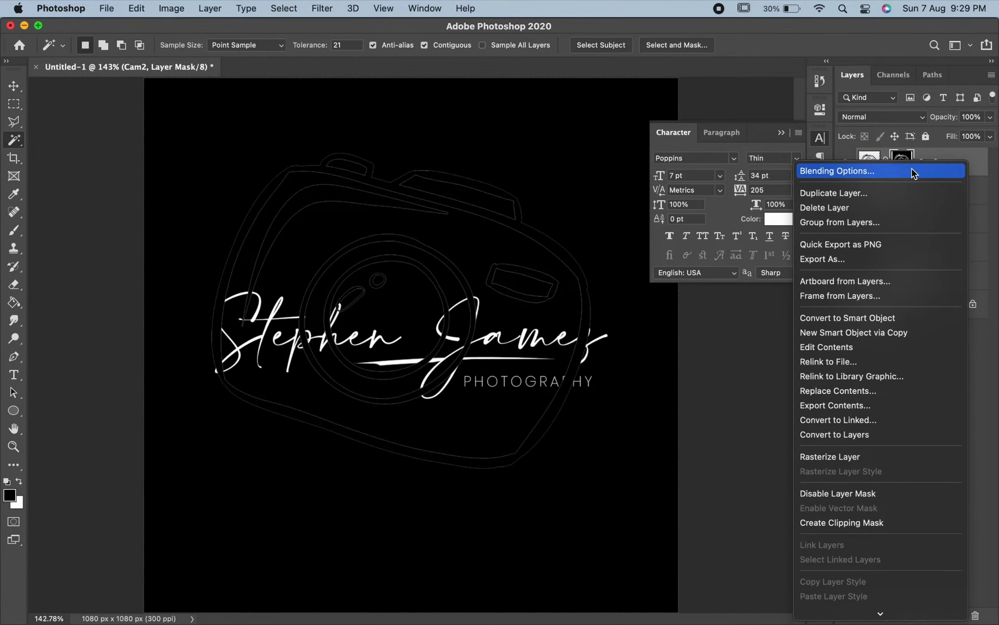
pyautogui.click(898, 172)
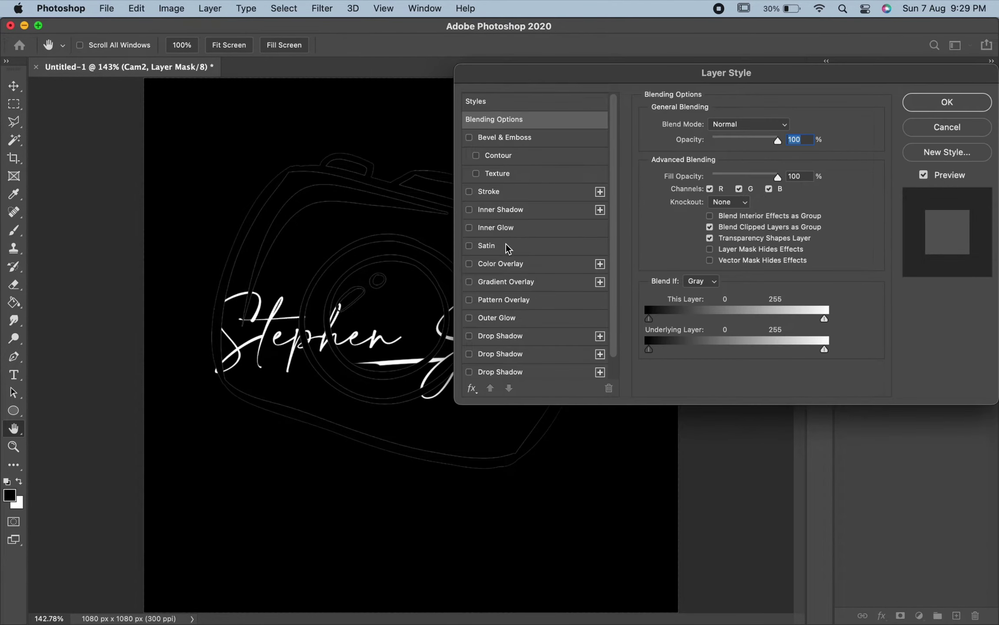
pyautogui.click(500, 269)
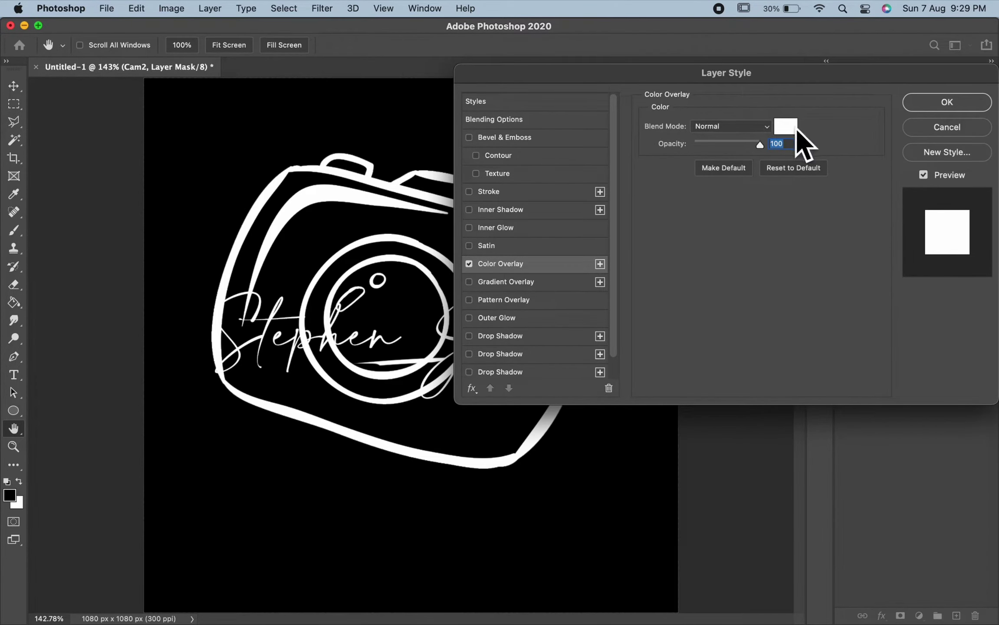
pyautogui.click(913, 103)
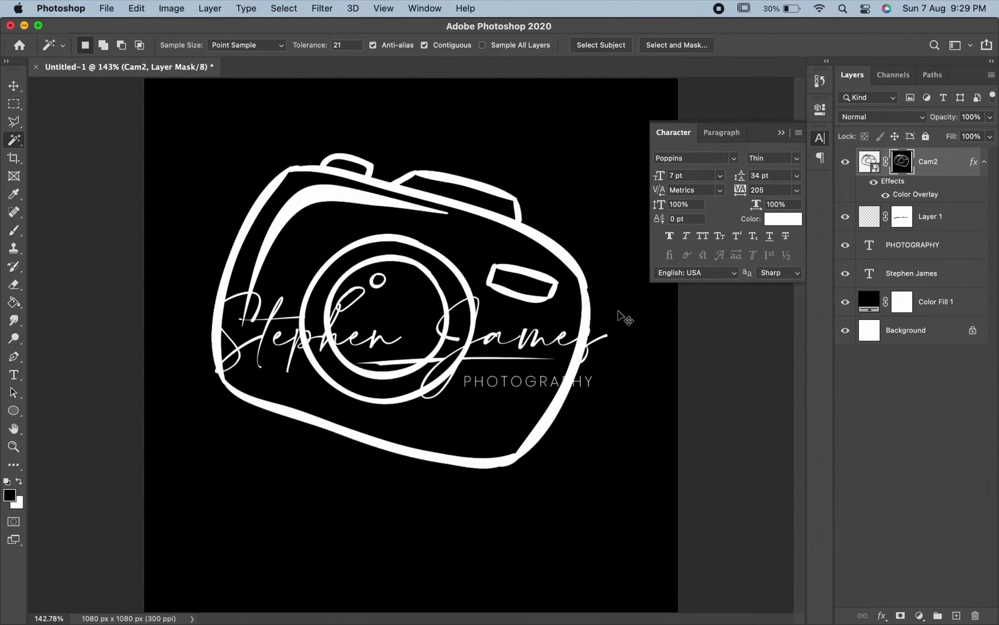
pyautogui.hotkey('ctrl', 't')
# Scale the camera outline to roughly half size and position it over James.
pyautogui.moveTo(654, 86); pyautogui.dragTo(486, 267)
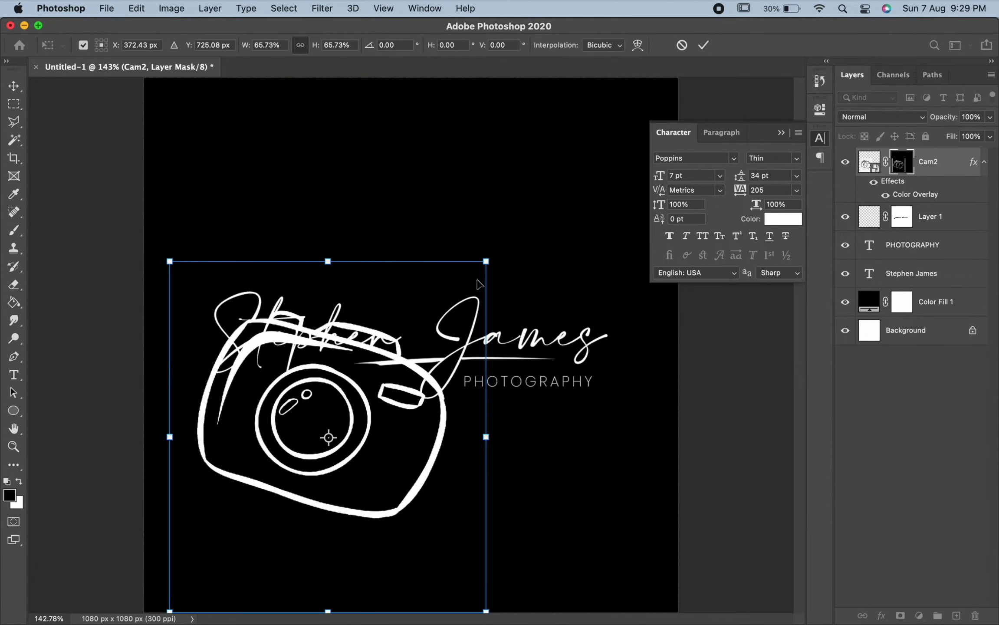
pyautogui.moveTo(379, 367)
pyautogui.mouseDown()
pyautogui.moveTo(583, 229)
pyautogui.moveTo(591, 242)
pyautogui.mouseUp()
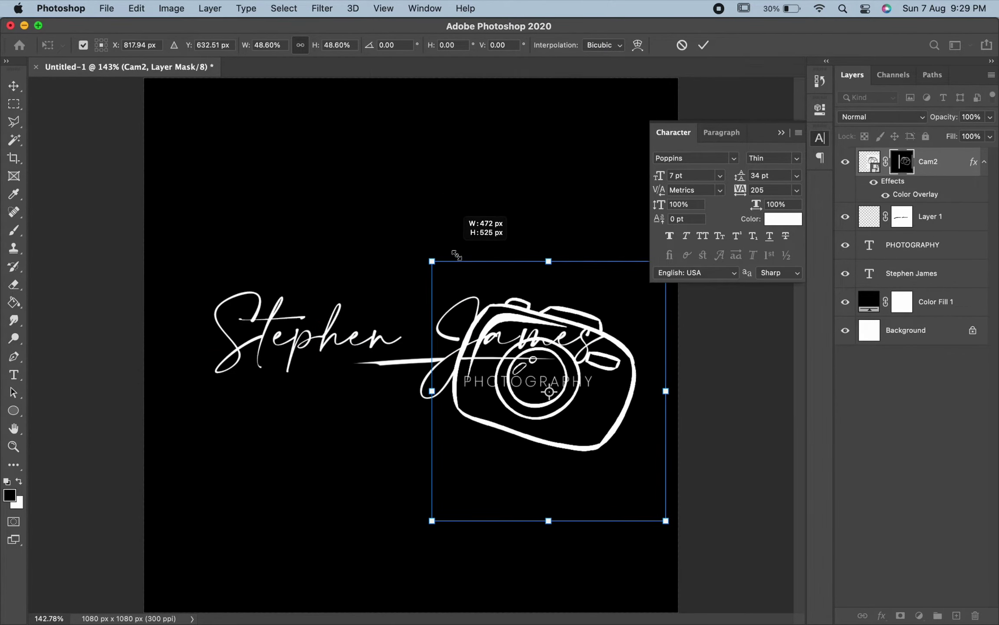
pyautogui.moveTo(350, 169); pyautogui.dragTo(461, 292)
pyautogui.moveTo(563, 407)
pyautogui.mouseDown()
pyautogui.moveTo(507, 308)
pyautogui.moveTo(563, 407)
pyautogui.mouseUp()
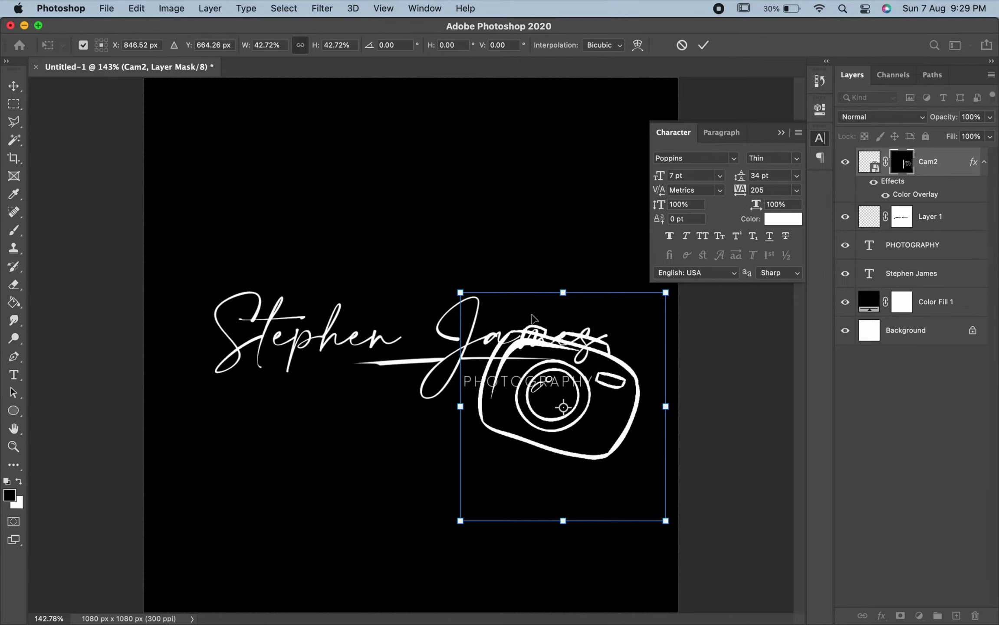
pyautogui.moveTo(510, 319); pyautogui.dragTo(500, 341)
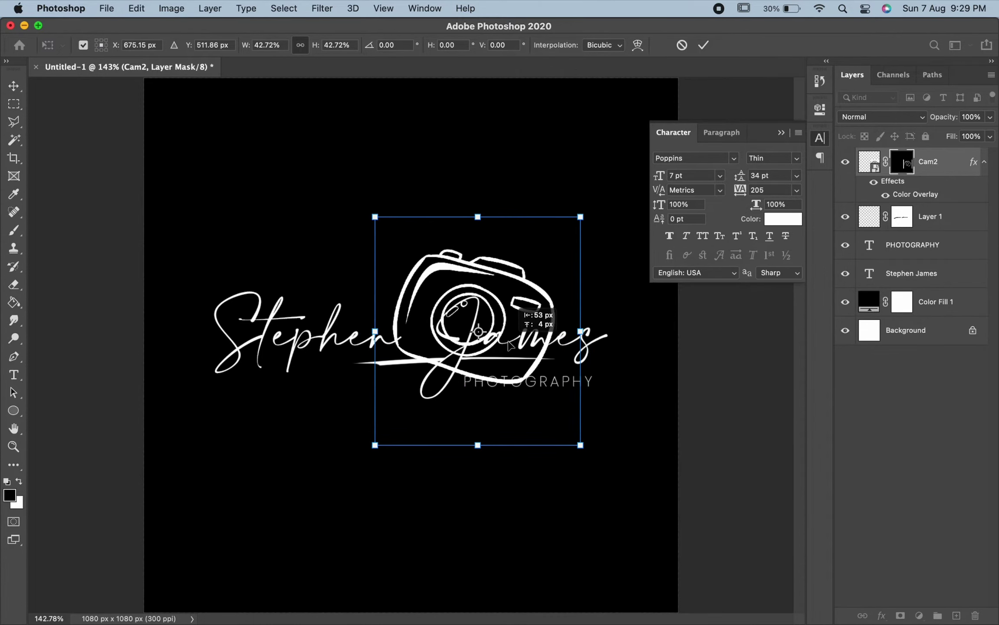
pyautogui.moveTo(501, 342); pyautogui.dragTo(523, 337)
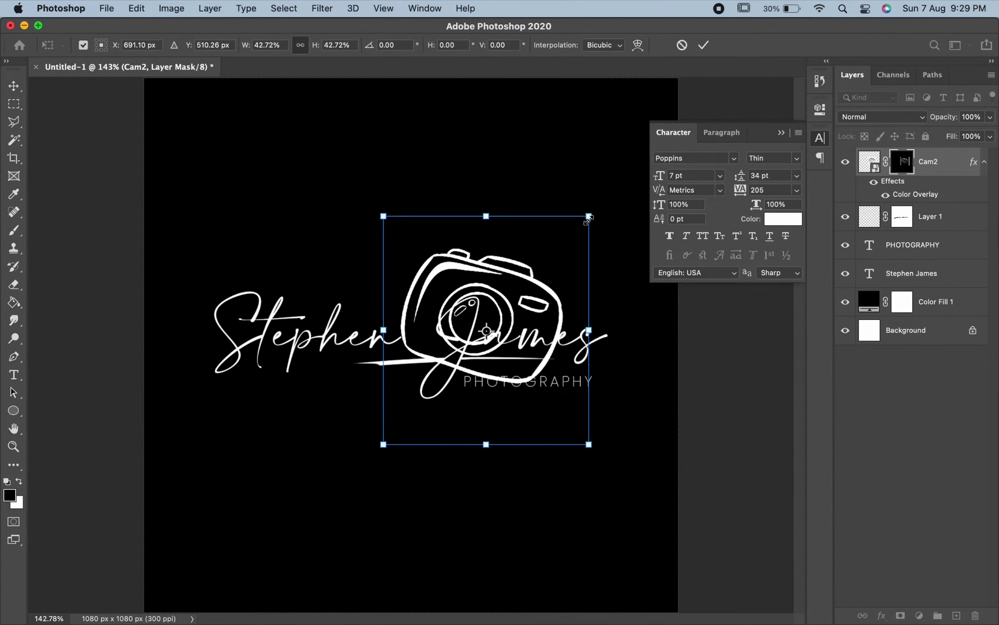
pyautogui.moveTo(588, 217); pyautogui.dragTo(602, 201)
pyautogui.moveTo(534, 308)
pyautogui.mouseDown()
pyautogui.moveTo(537, 290)
pyautogui.moveTo(523, 301)
pyautogui.mouseUp()
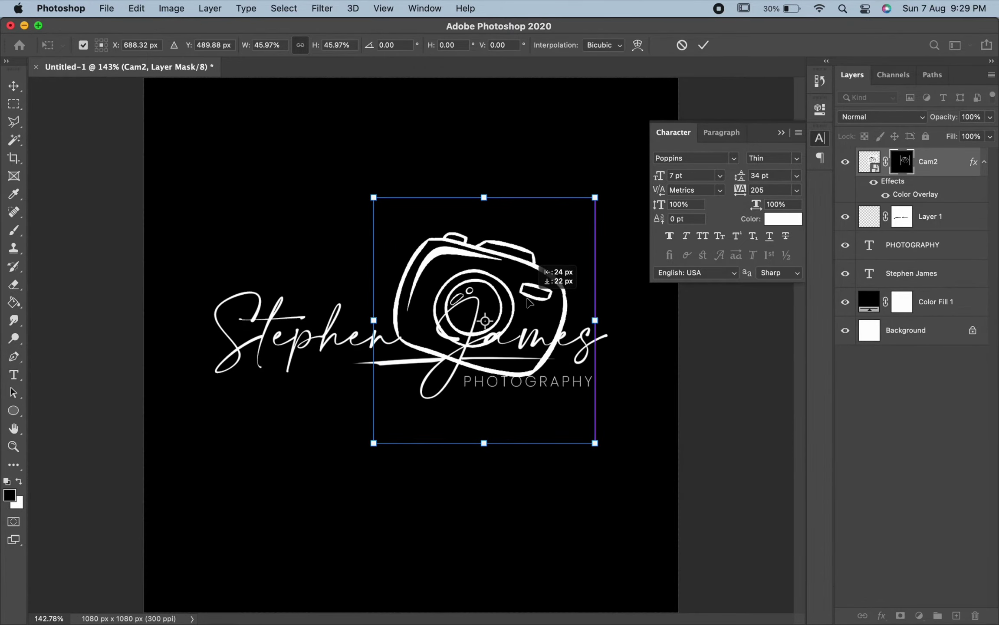
pyautogui.moveTo(594, 198); pyautogui.dragTo(614, 177)
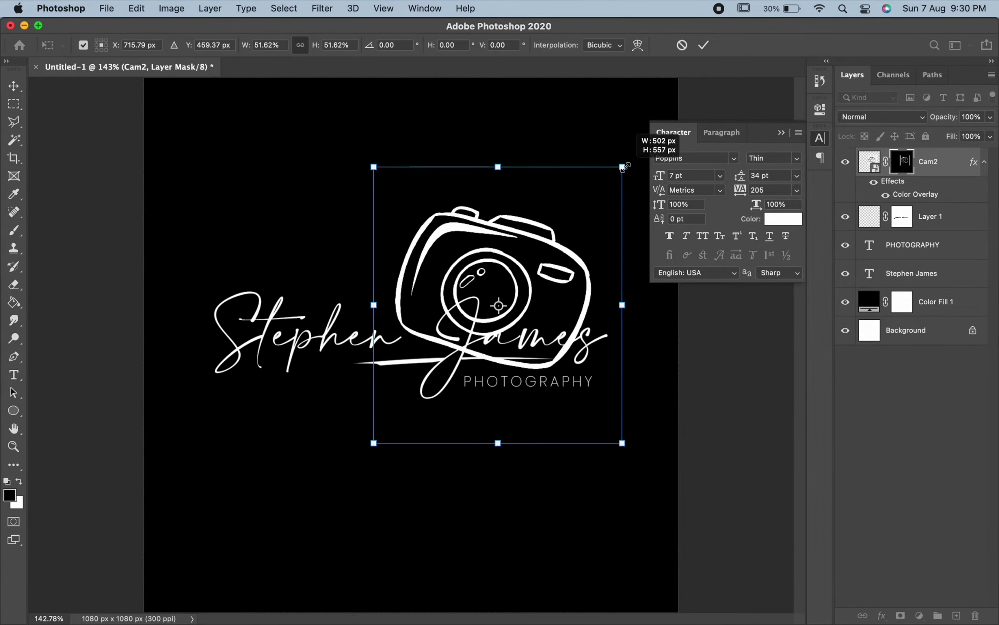
pyautogui.moveTo(620, 171); pyautogui.dragTo(656, 128)
pyautogui.moveTo(551, 229); pyautogui.dragTo(548, 256)
pyautogui.moveTo(371, 156); pyautogui.dragTo(410, 211)
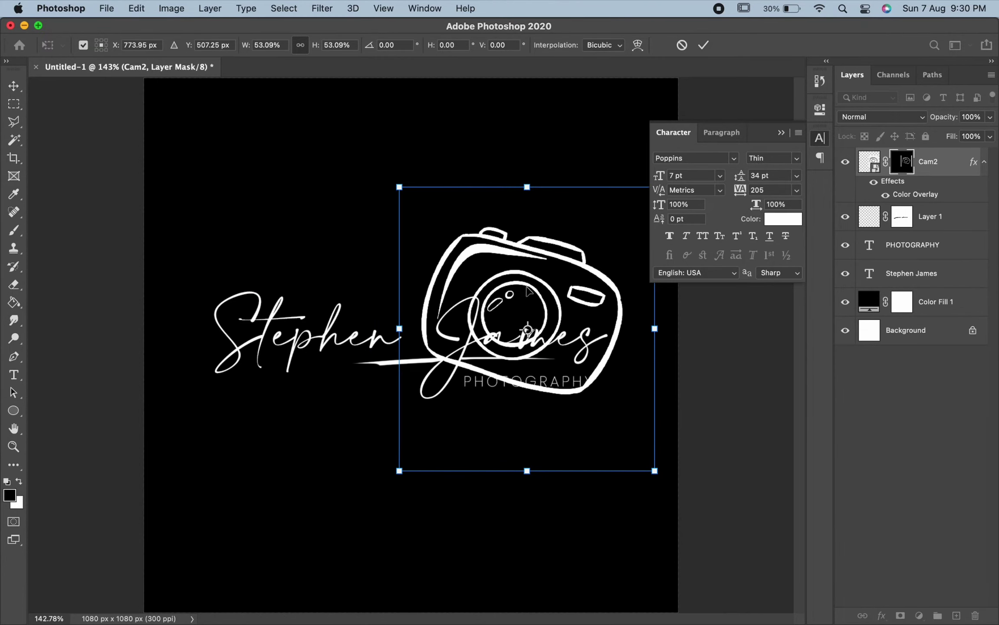
pyautogui.moveTo(533, 296); pyautogui.dragTo(509, 288)
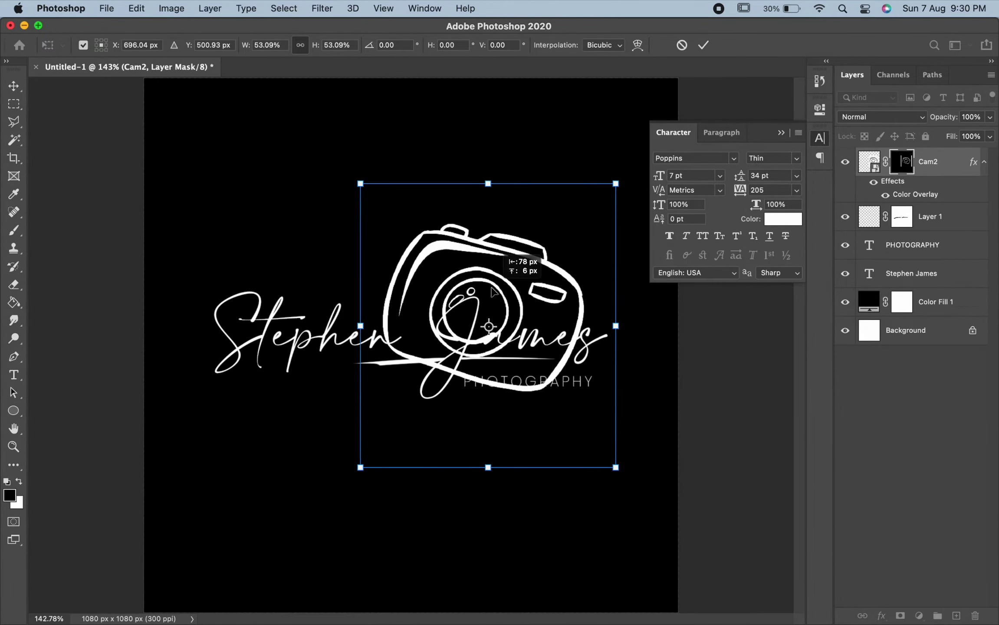
pyautogui.moveTo(508, 287); pyautogui.dragTo(517, 293)
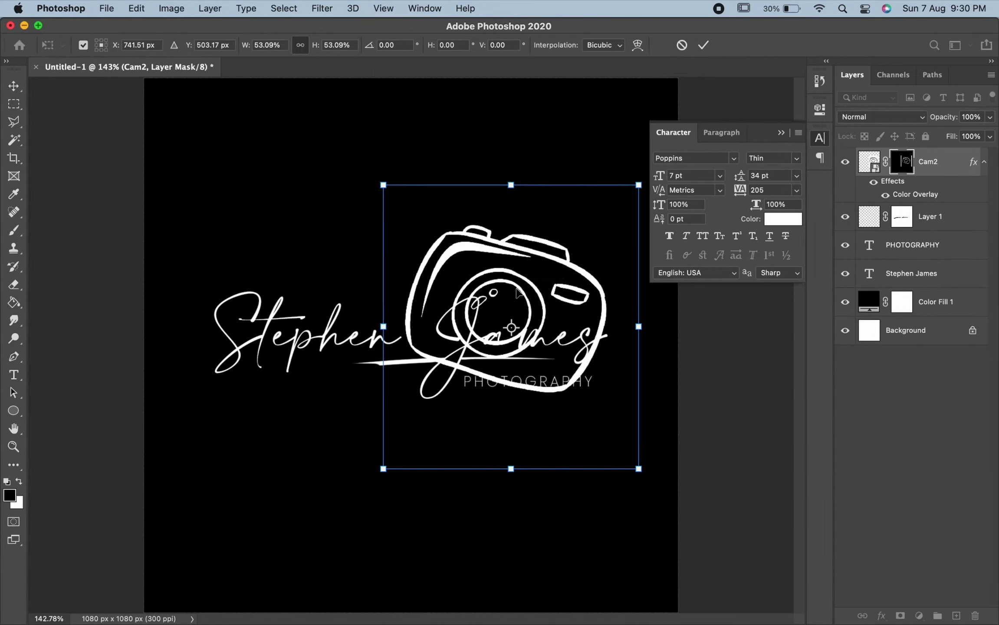
# Commit the transform and nudge the camera into its final spot over the name.
pyautogui.press('Return')
pyautogui.press('w')
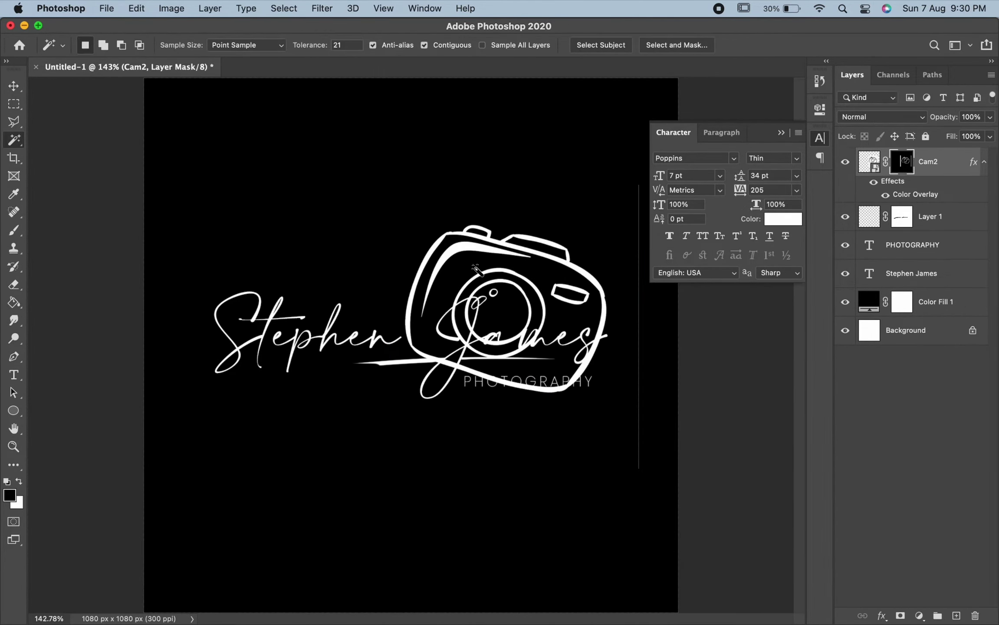
pyautogui.click(13, 86)
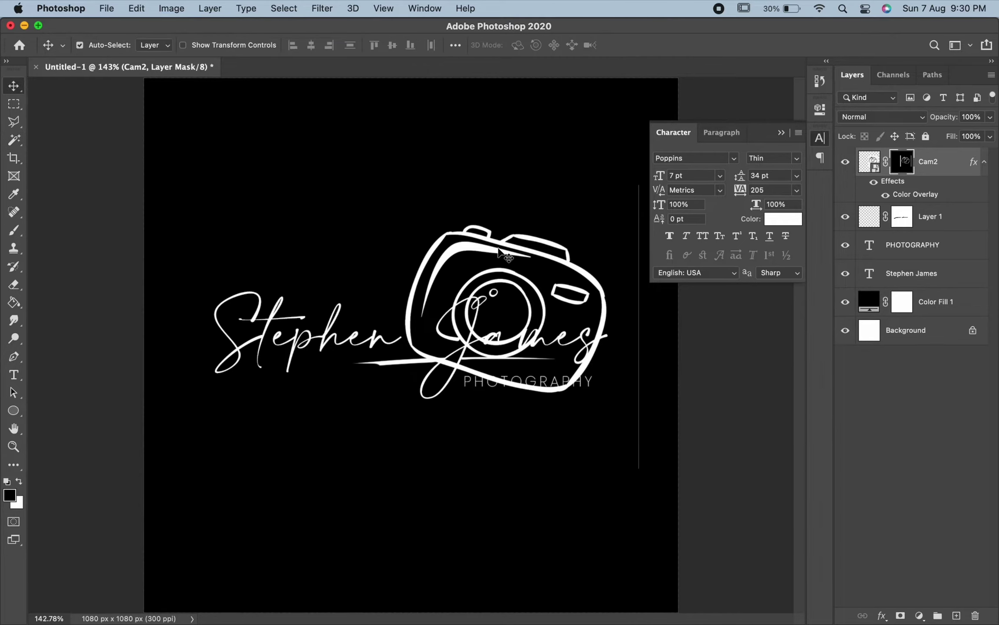
pyautogui.moveTo(491, 253); pyautogui.dragTo(491, 243)
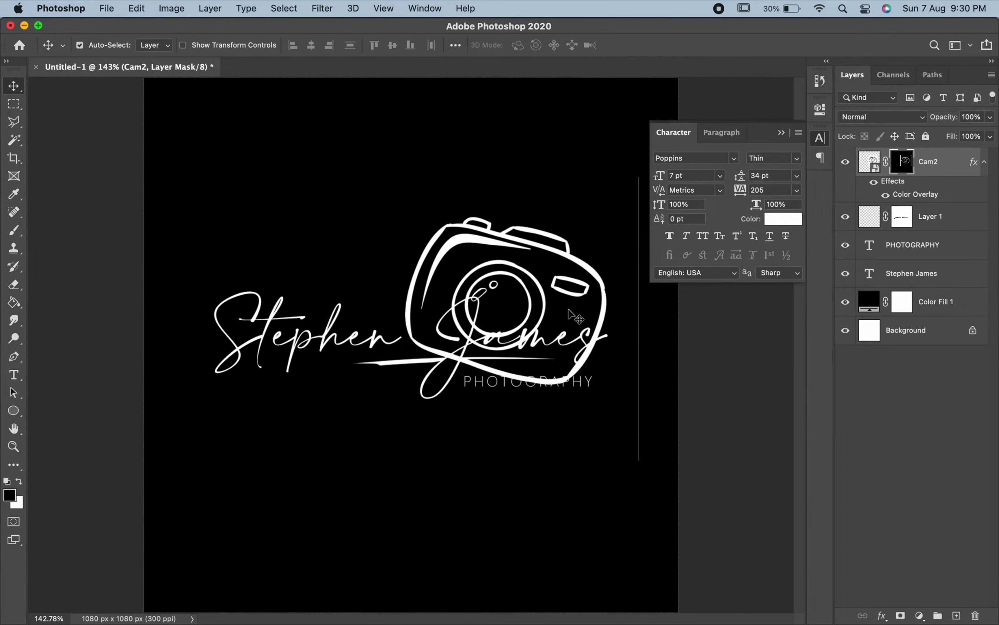
pyautogui.click(436, 268)
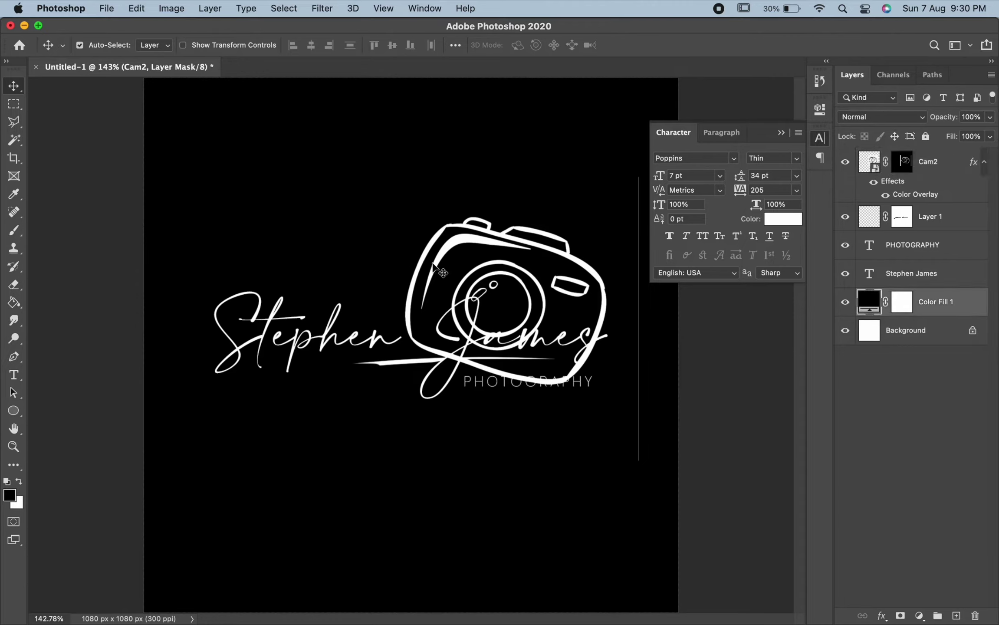
pyautogui.moveTo(437, 260); pyautogui.dragTo(435, 269)
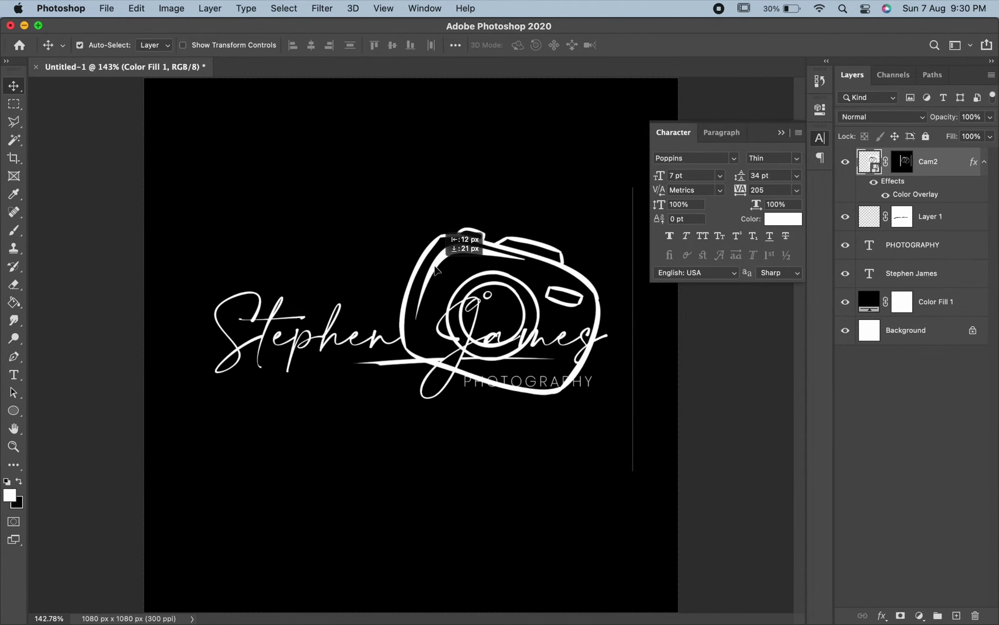
pyautogui.moveTo(435, 269); pyautogui.dragTo(437, 270)
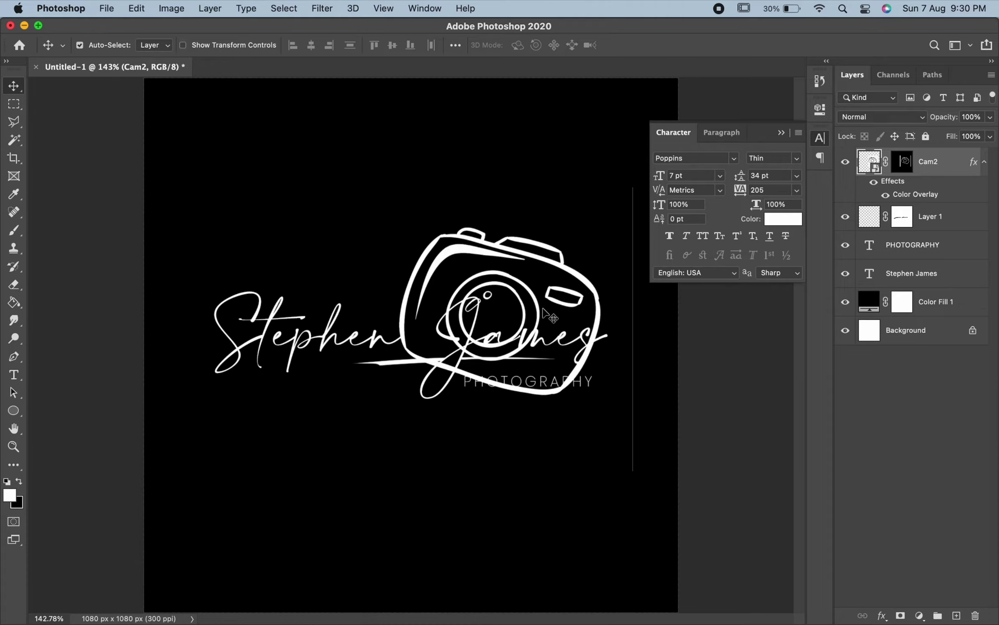
pyautogui.click(902, 164)
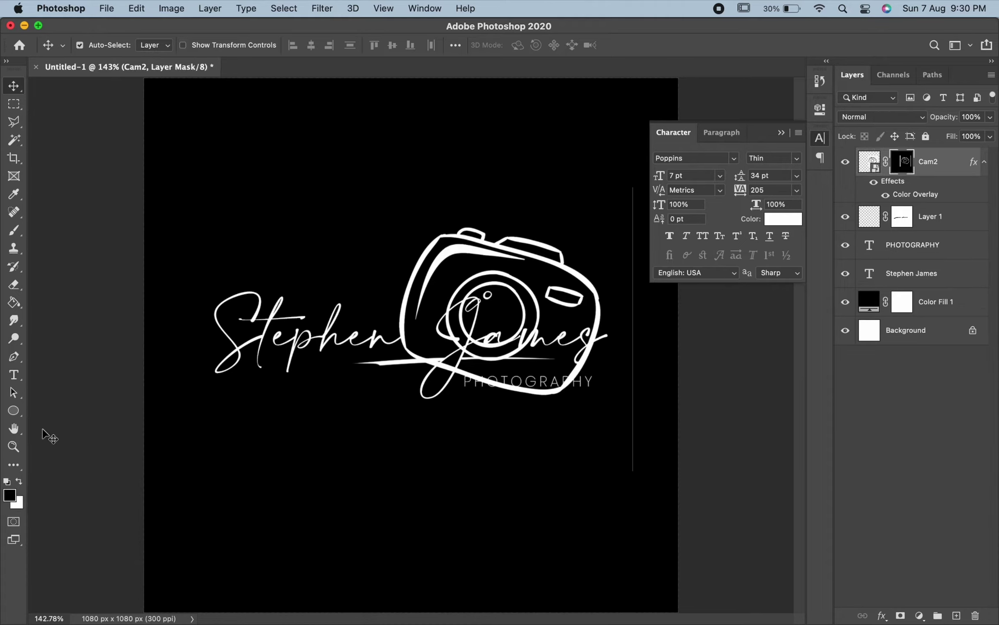
# Paint black with a 50 px brush on Cam2's mask over the stray line and lower strokes.
pyautogui.click(14, 237)
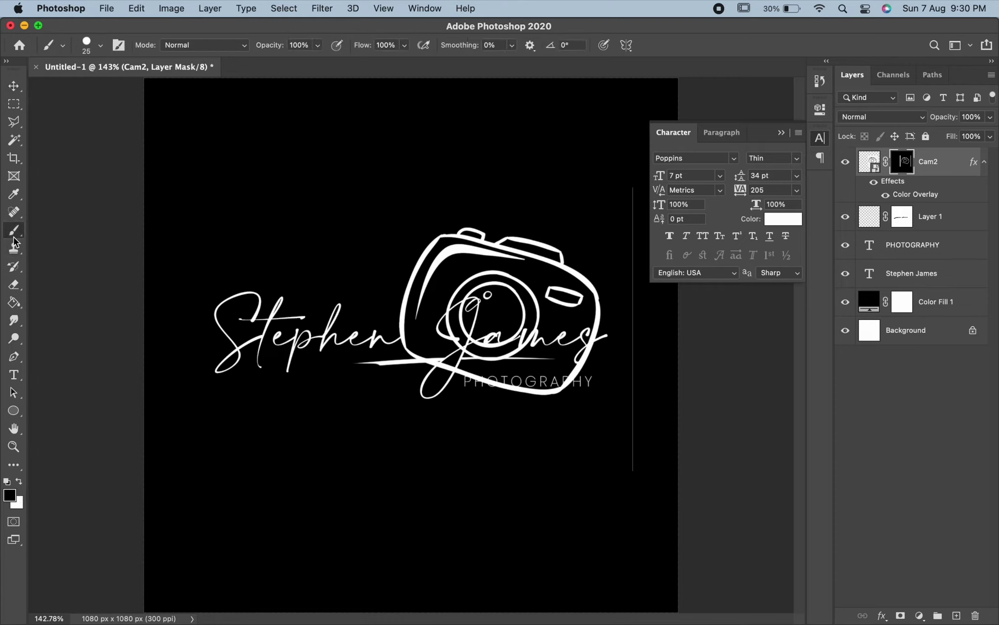
pyautogui.click(781, 133)
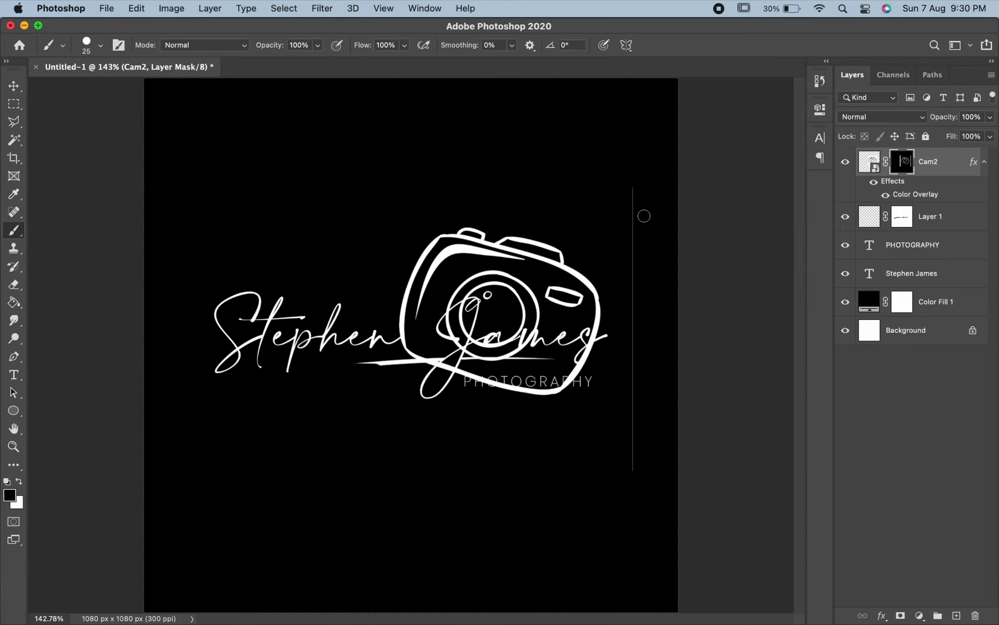
pyautogui.press(']')
pyautogui.press(']')
pyautogui.press(']')
pyautogui.moveTo(643, 216); pyautogui.dragTo(641, 475)
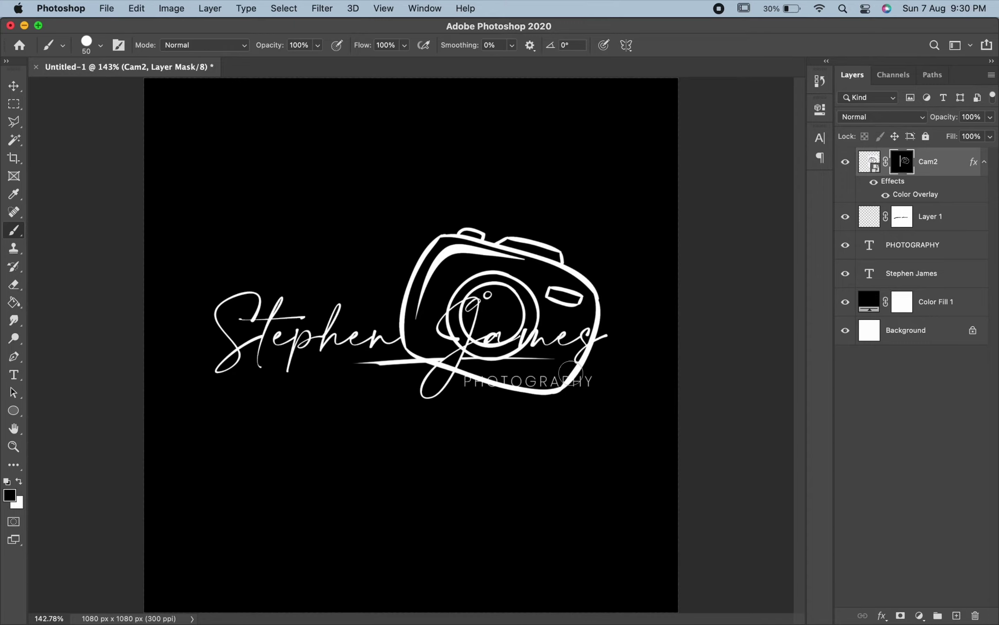
pyautogui.moveTo(495, 393)
pyautogui.mouseDown()
pyautogui.moveTo(573, 384)
pyautogui.moveTo(586, 372)
pyautogui.mouseUp()
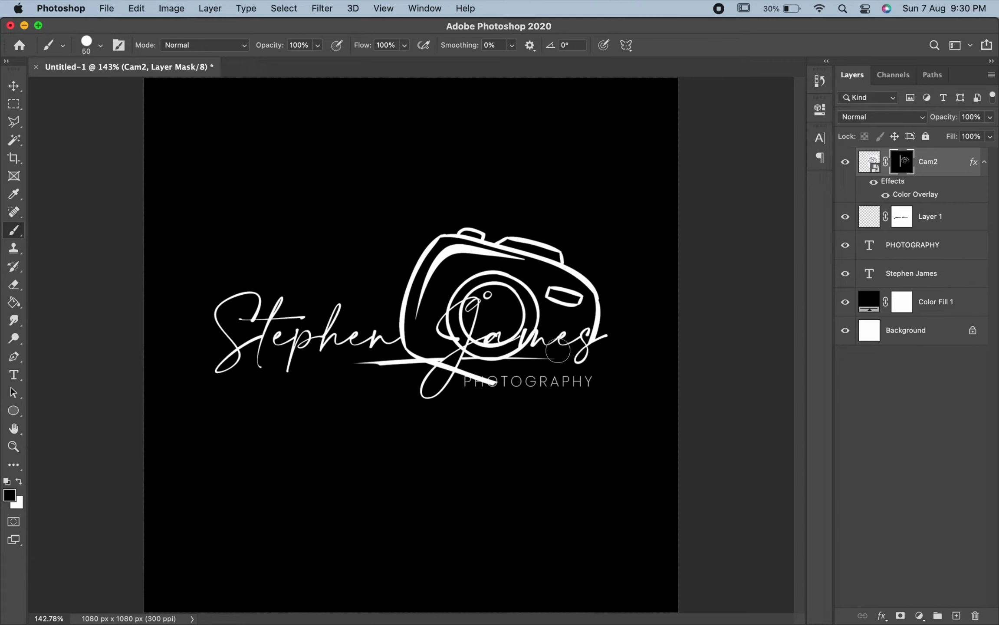
pyautogui.moveTo(527, 355)
pyautogui.mouseDown()
pyautogui.moveTo(439, 352)
pyautogui.moveTo(456, 375)
pyautogui.moveTo(404, 352)
pyautogui.mouseUp()
pyautogui.moveTo(486, 373); pyautogui.dragTo(532, 387)
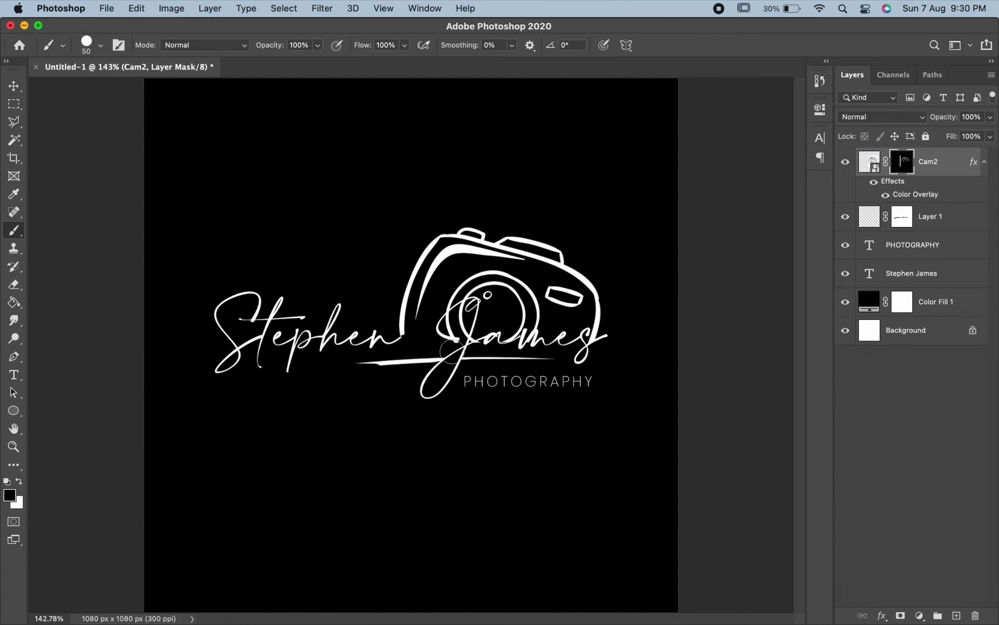
pyautogui.moveTo(451, 329); pyautogui.dragTo(512, 334)
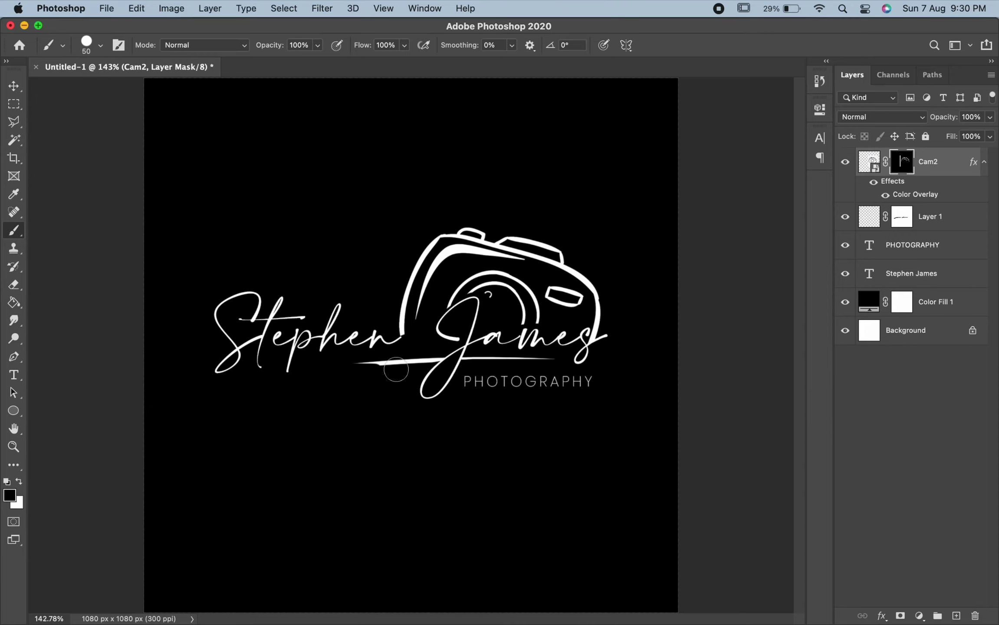
pyautogui.moveTo(411, 341); pyautogui.dragTo(410, 334)
# Free Transform the Cam2 camera layer up about 16 px and commit it.
pyautogui.press('v')
pyautogui.hotkey('ctrl', 't')
pyautogui.moveTo(578, 310); pyautogui.dragTo(576, 303)
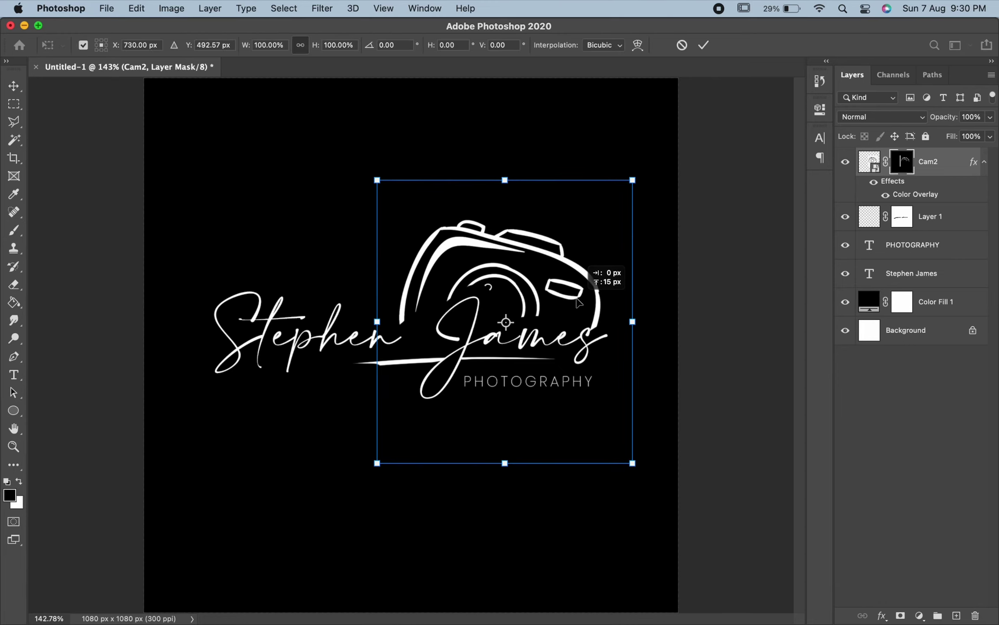
pyautogui.press('Return')
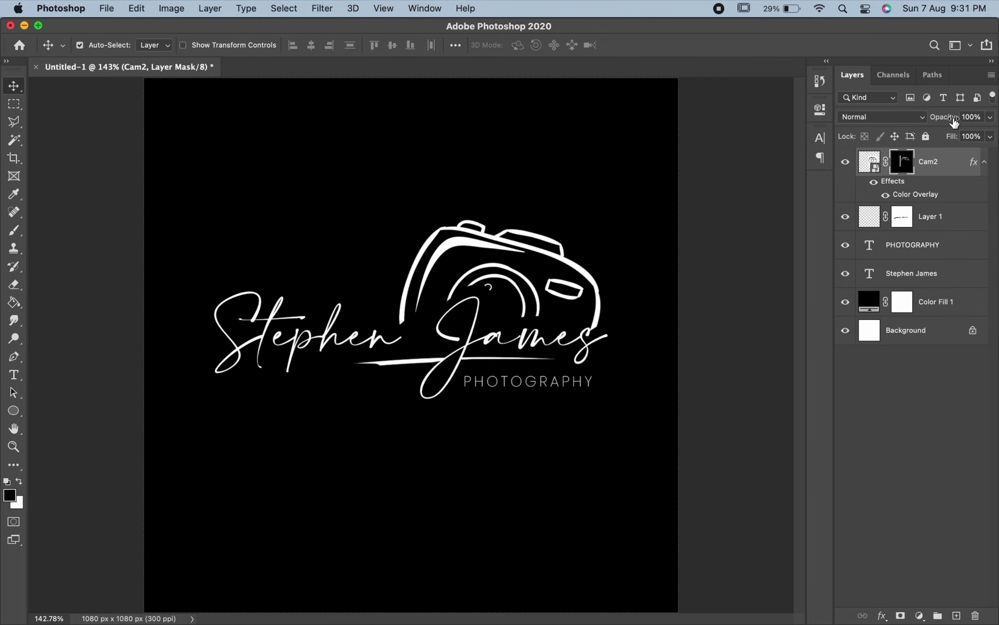
# Set Cam2 and swoosh Layer 1 opacity to 80%, then view at 100%.
pyautogui.write('80')
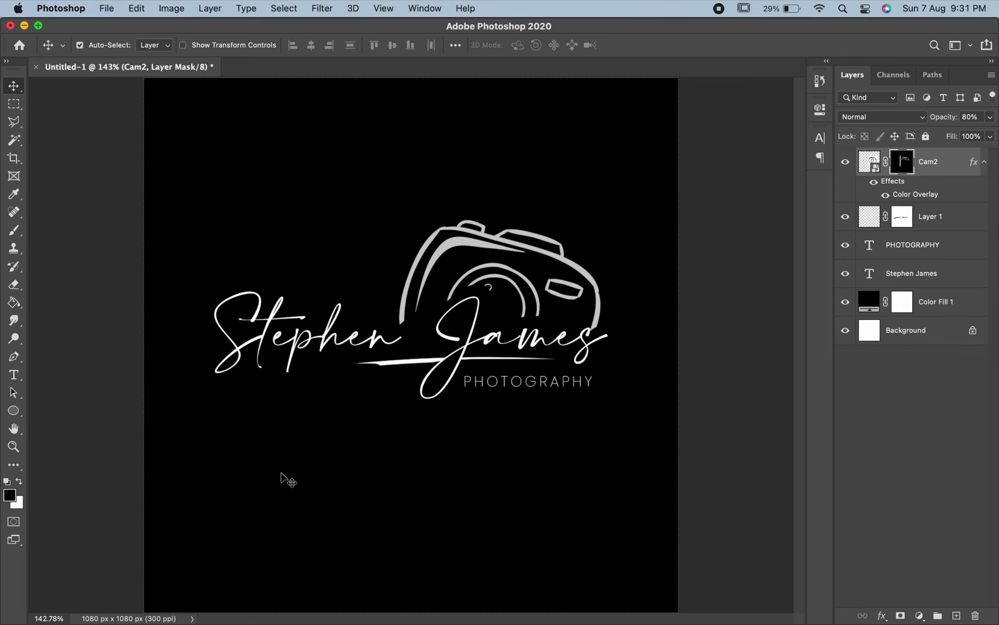
pyautogui.click(418, 370)
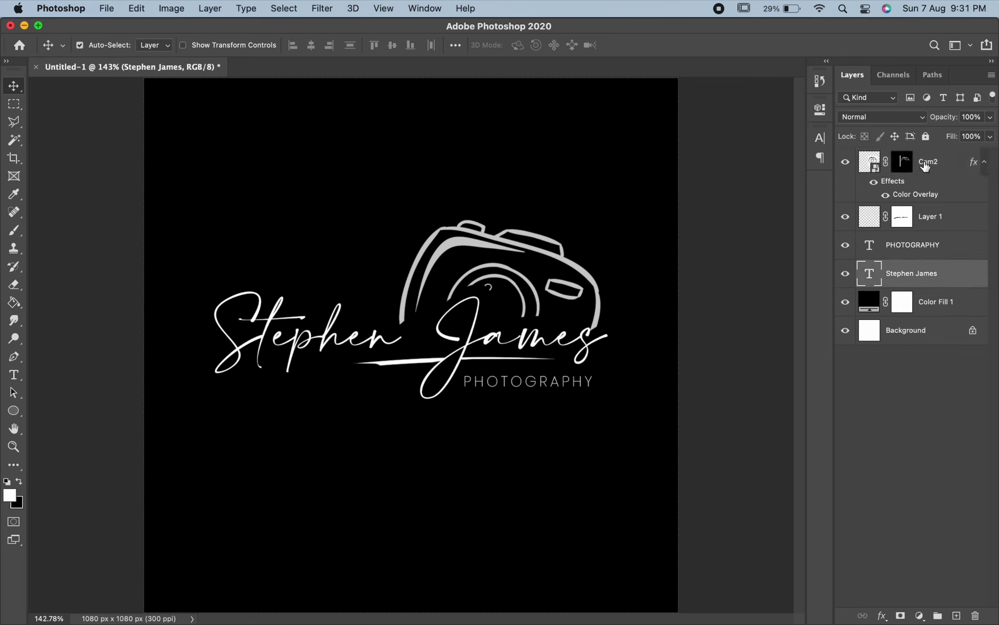
pyautogui.click(942, 219)
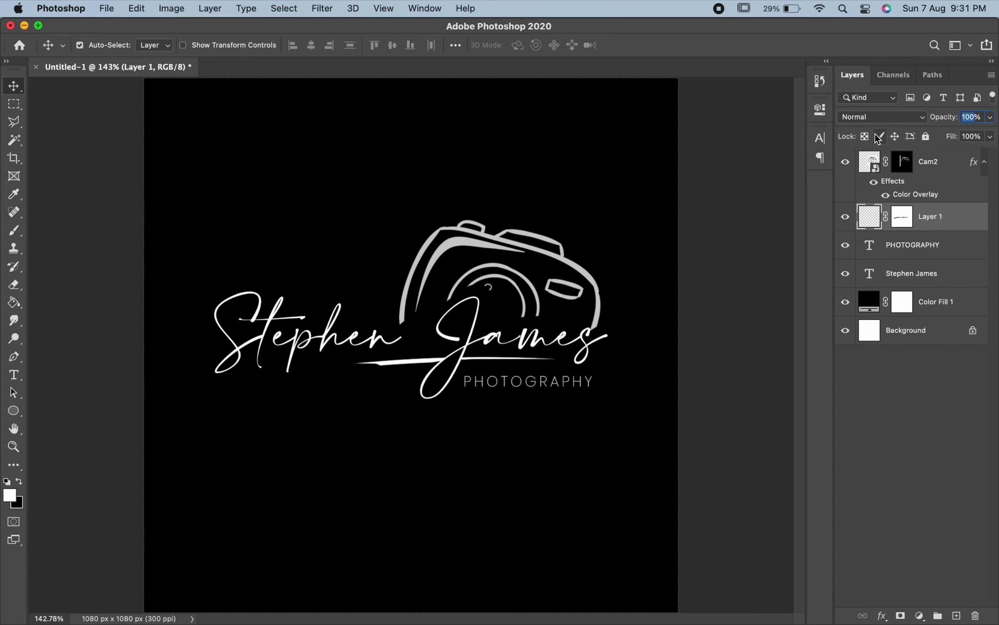
pyautogui.write('80')
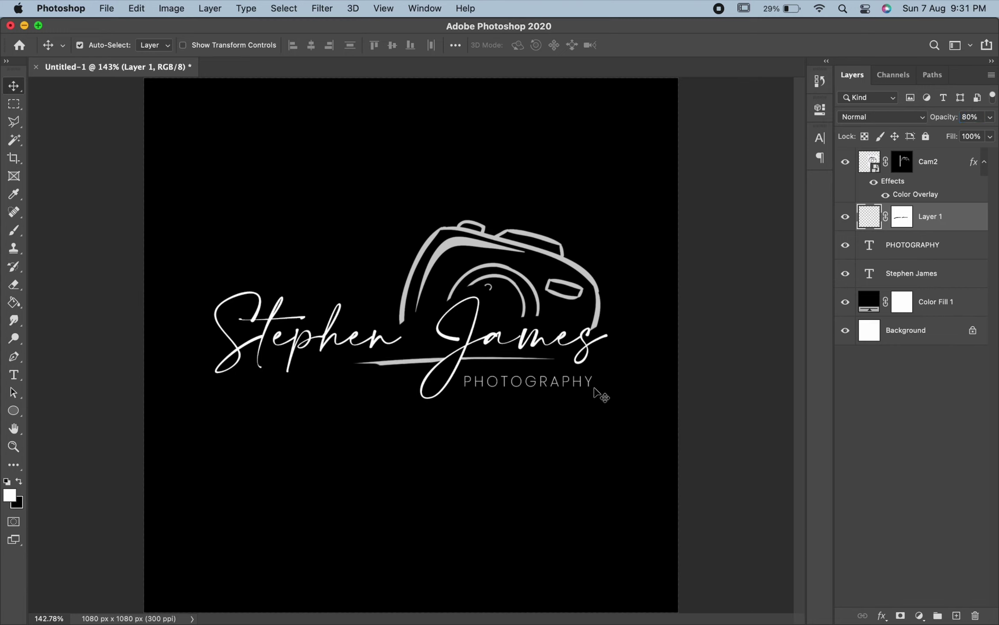
pyautogui.press('super+1')
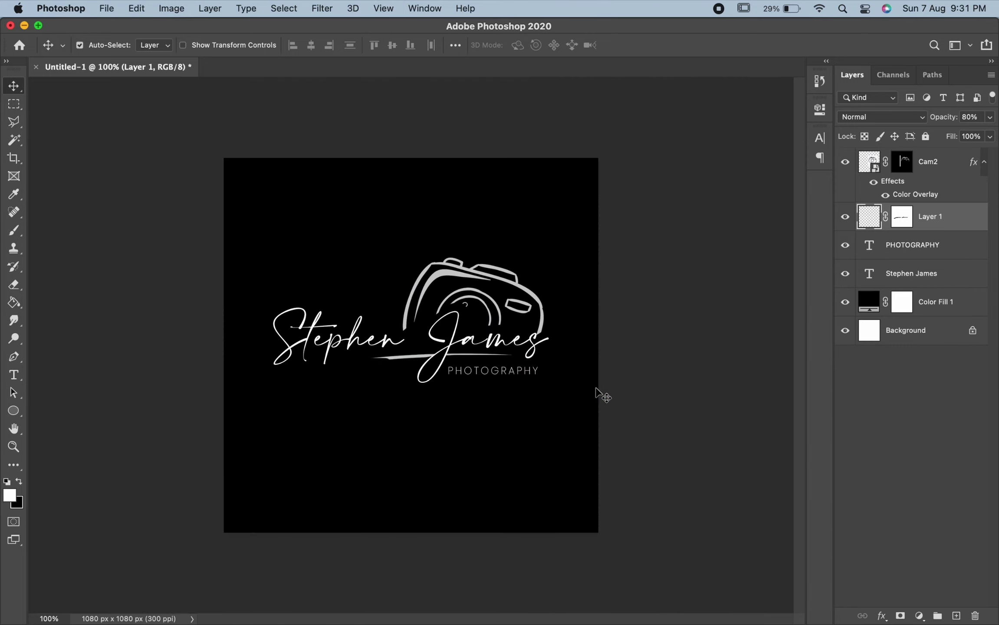